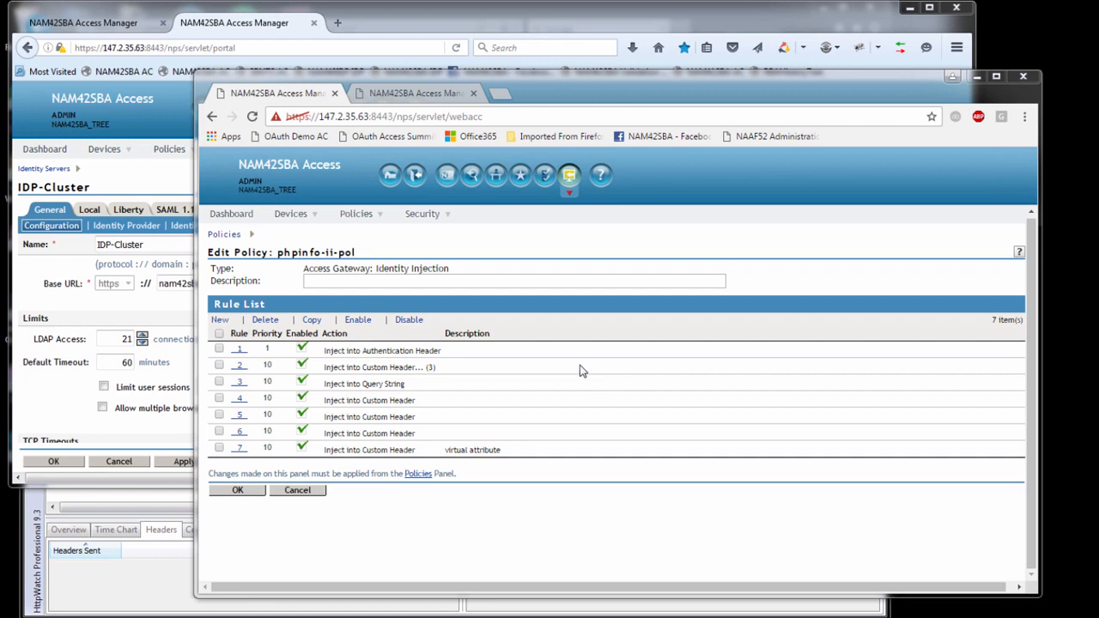
Inspect rule 2's X-Title and X-RiskScore custom headers, then view the AG-Cluster Protected Resources list
{"action": "left_click", "coordinate": [243, 368]}
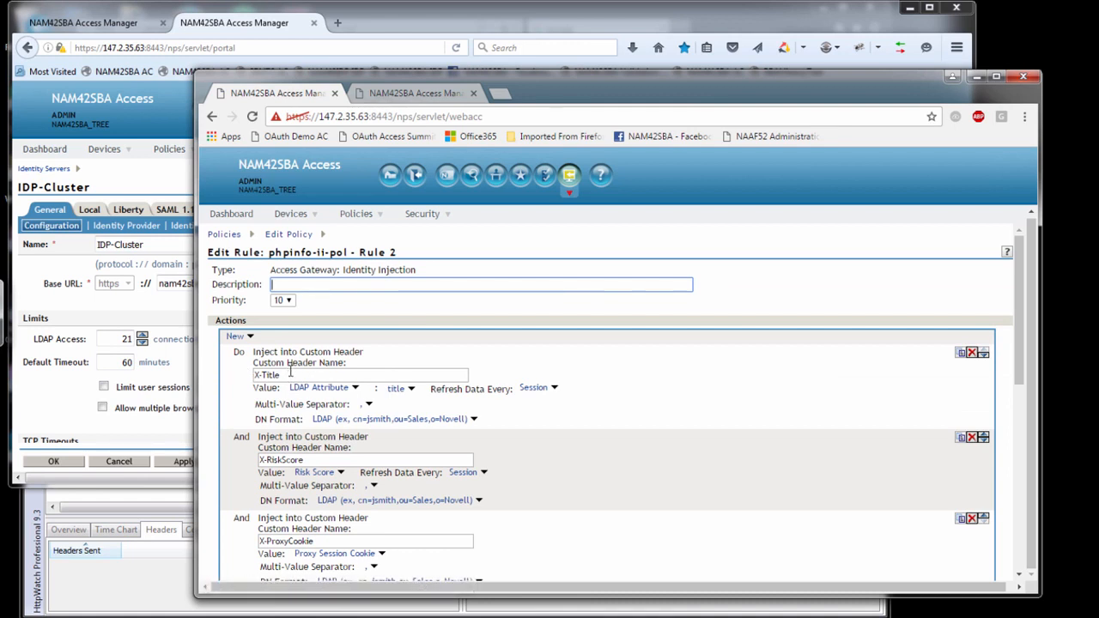
{"action": "left_click_drag", "start_coordinate": [287, 375], "coordinate": [255, 375]}
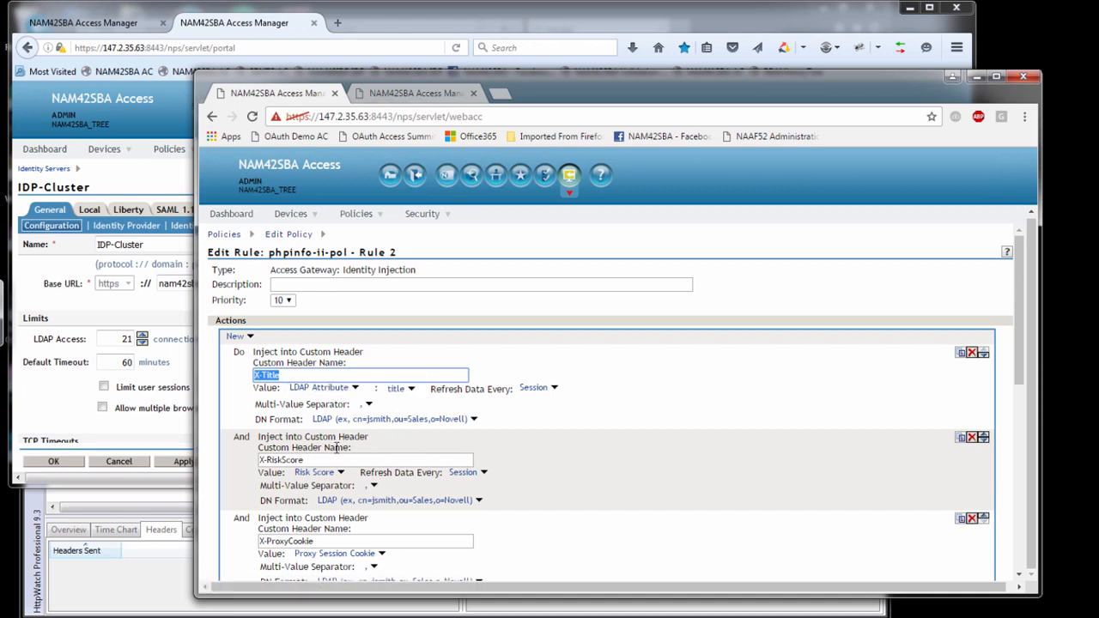
{"action": "left_click_drag", "start_coordinate": [307, 461], "coordinate": [260, 460]}
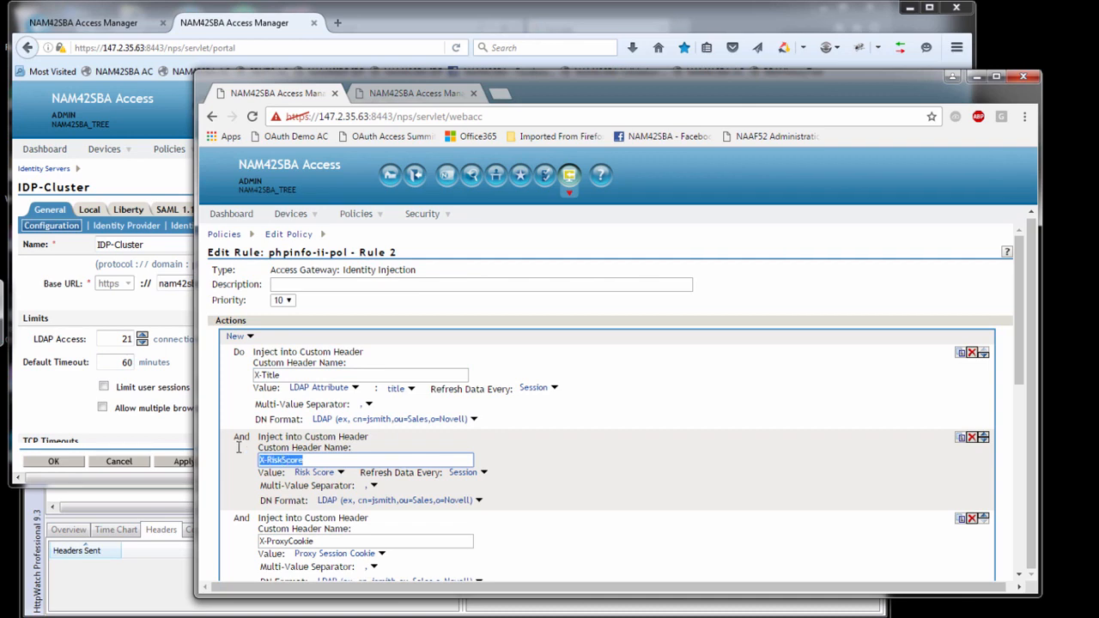
{"action": "left_click", "coordinate": [430, 95]}
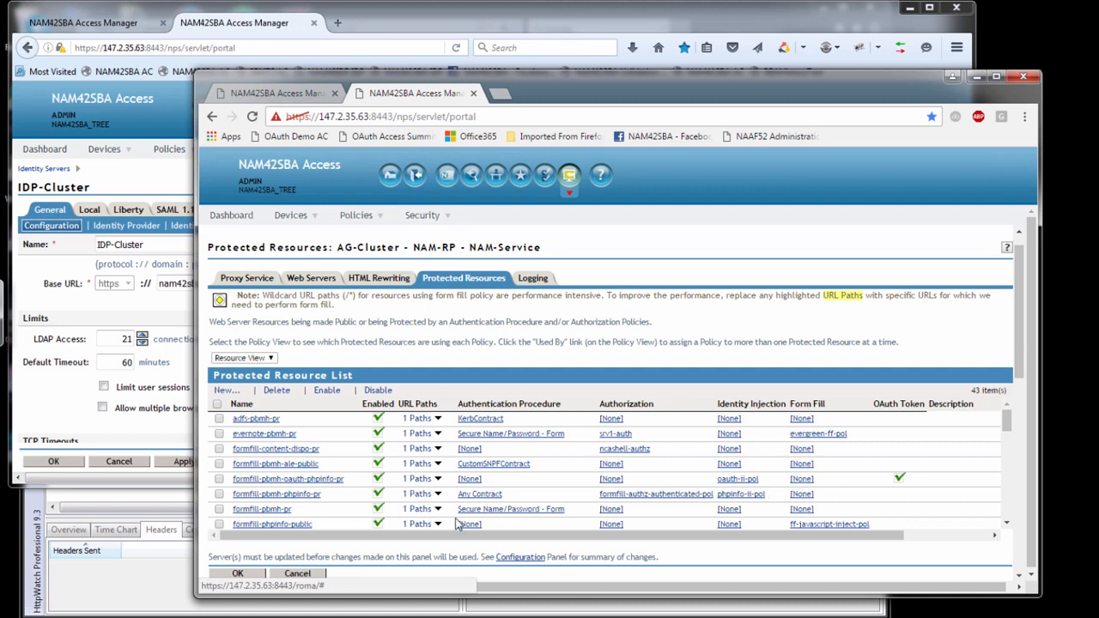
Reveal the /formfill/phpinfo.php path of formfill-pbmh-phpinfo-pr, then go to the AG-Cluster configuration
{"action": "left_click", "coordinate": [438, 496]}
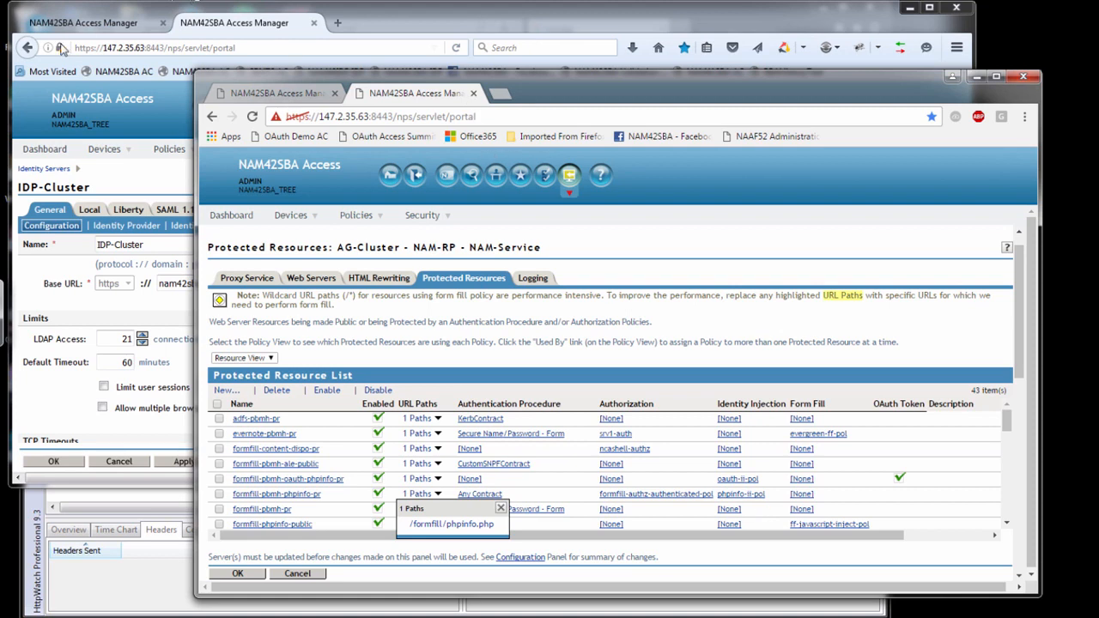
{"action": "left_click", "coordinate": [103, 24]}
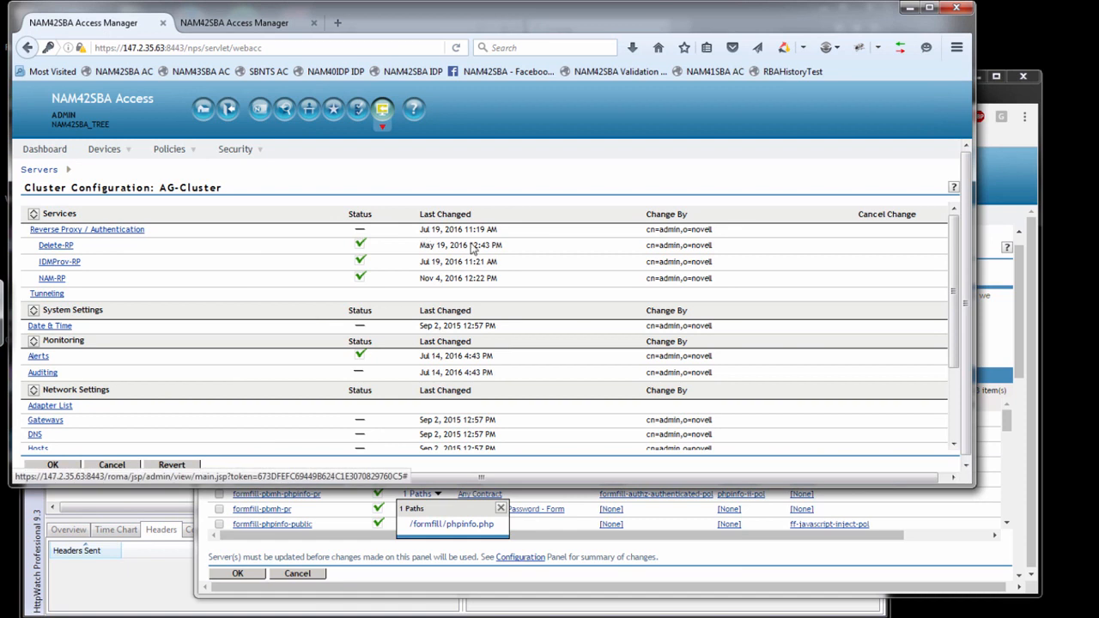
Check the AG-Cluster Advanced Options for the info log level and DumpHeaders lines, then return to IDP-Cluster
{"action": "left_click", "coordinate": [952, 432]}
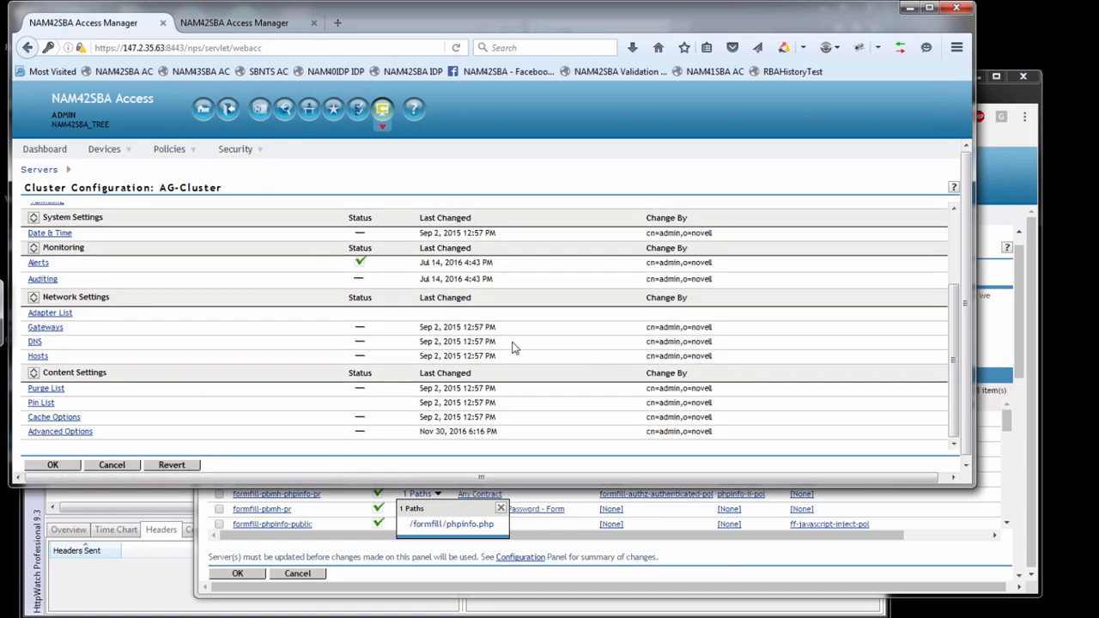
{"action": "left_click", "coordinate": [82, 433]}
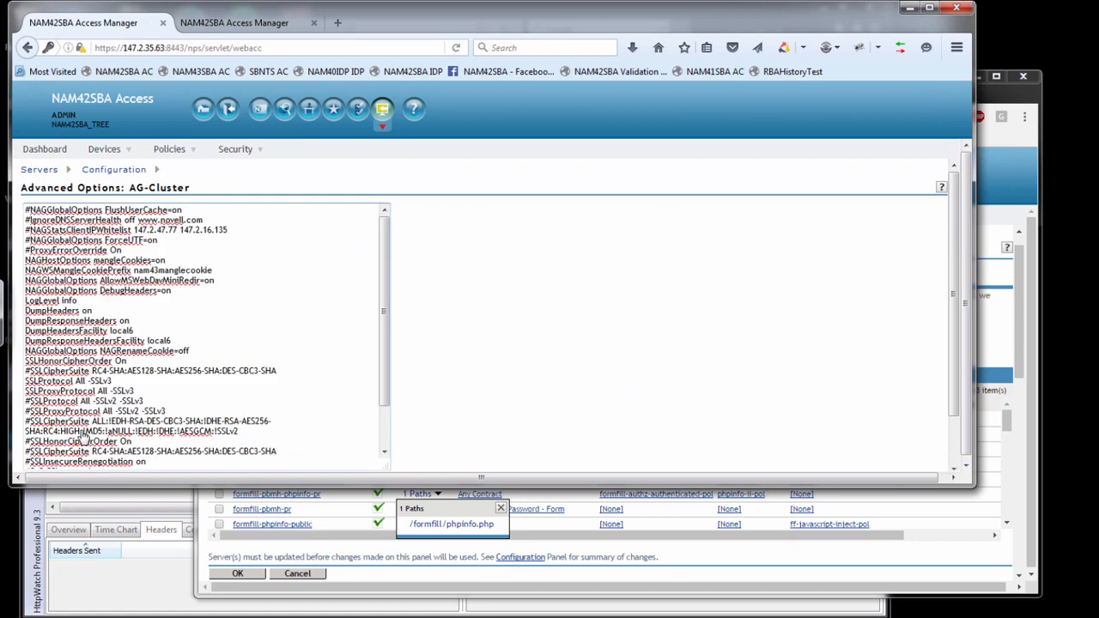
{"action": "left_click_drag", "start_coordinate": [171, 341], "coordinate": [31, 293]}
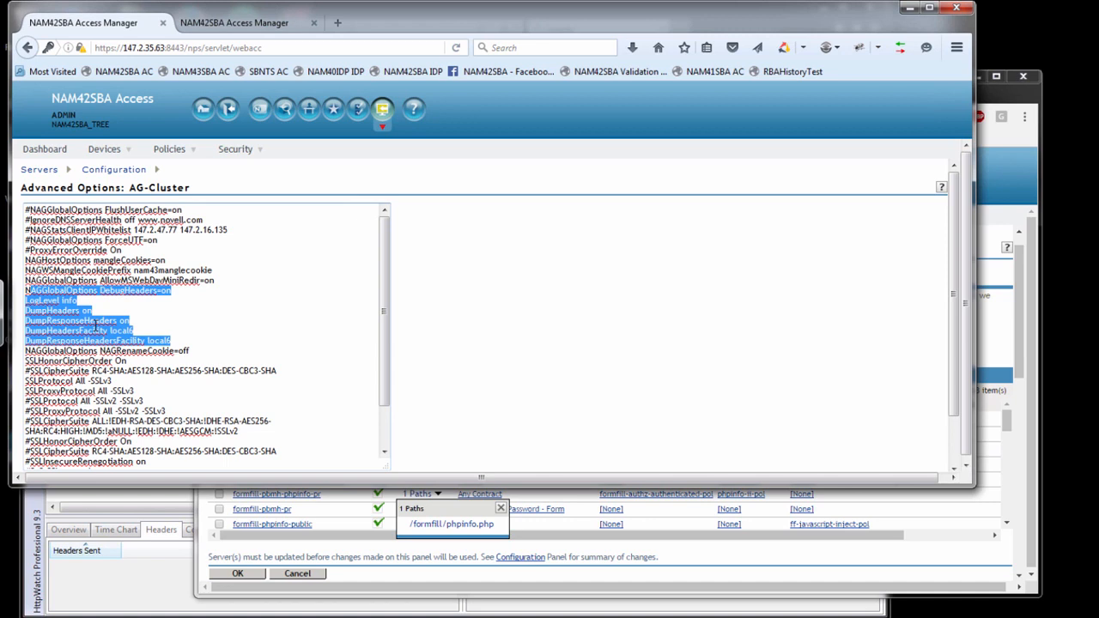
{"action": "left_click", "coordinate": [221, 30]}
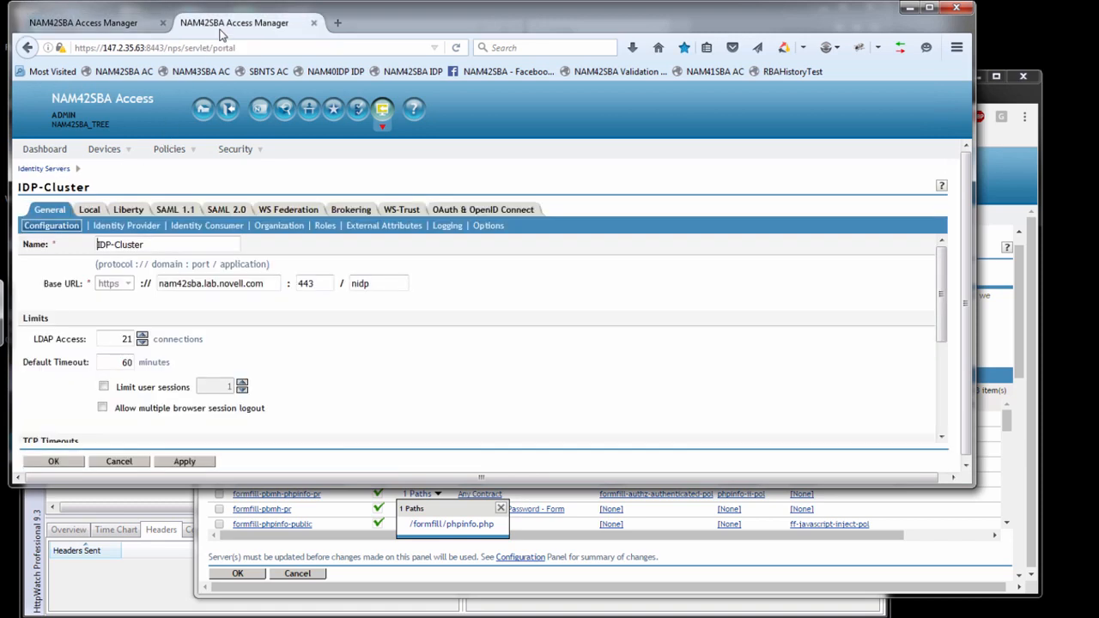
Show IDP-Cluster Logging with every component file logger at debug, then move to Internet Explorer
{"action": "left_click", "coordinate": [446, 229]}
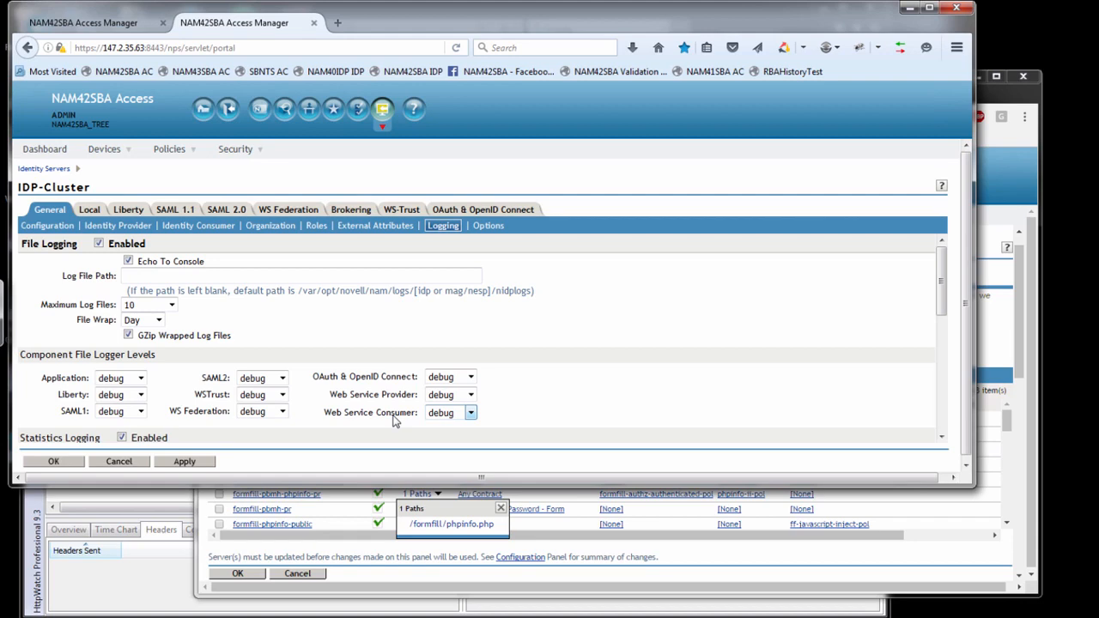
{"action": "key", "text": "alt+Tab"}
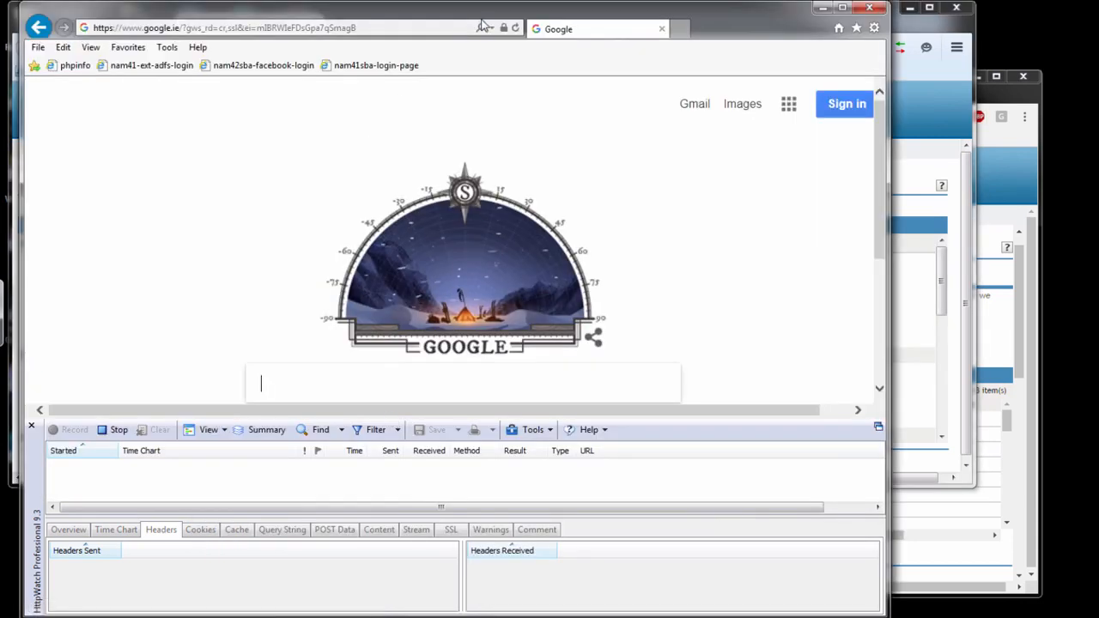
Navigate to the phpinfo.php test page from the address-bar history
{"action": "left_click", "coordinate": [492, 27]}
{"action": "left_click", "coordinate": [330, 37]}
{"action": "left_click", "coordinate": [492, 28]}
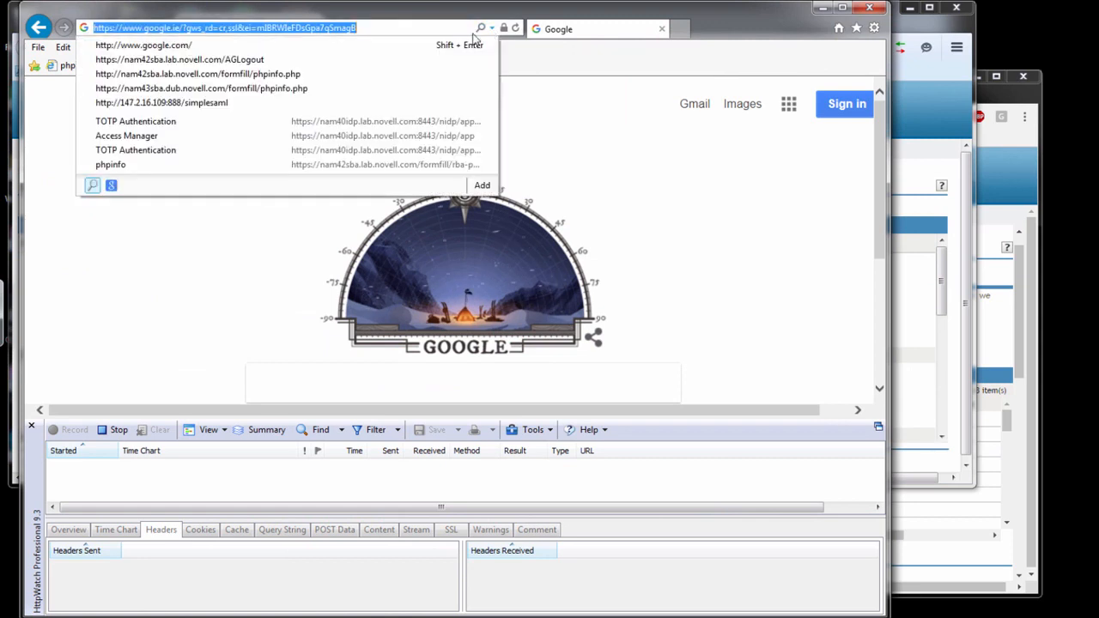
{"action": "left_click", "coordinate": [338, 76]}
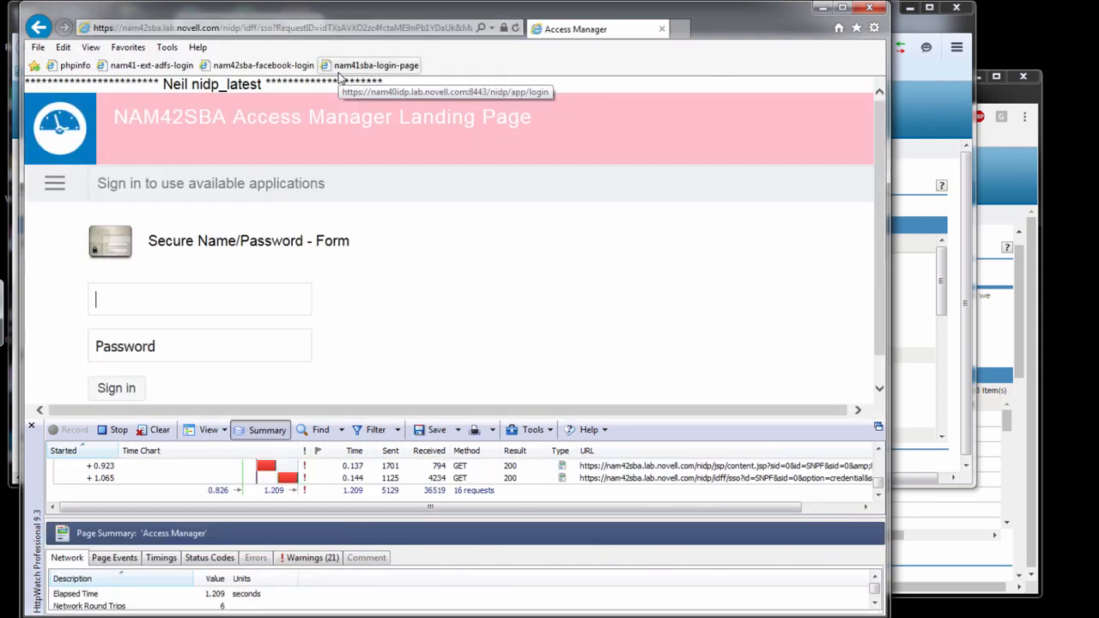
Sign in with the test user's username and password to load phpinfo.php
{"action": "type", "text": "ncas"}
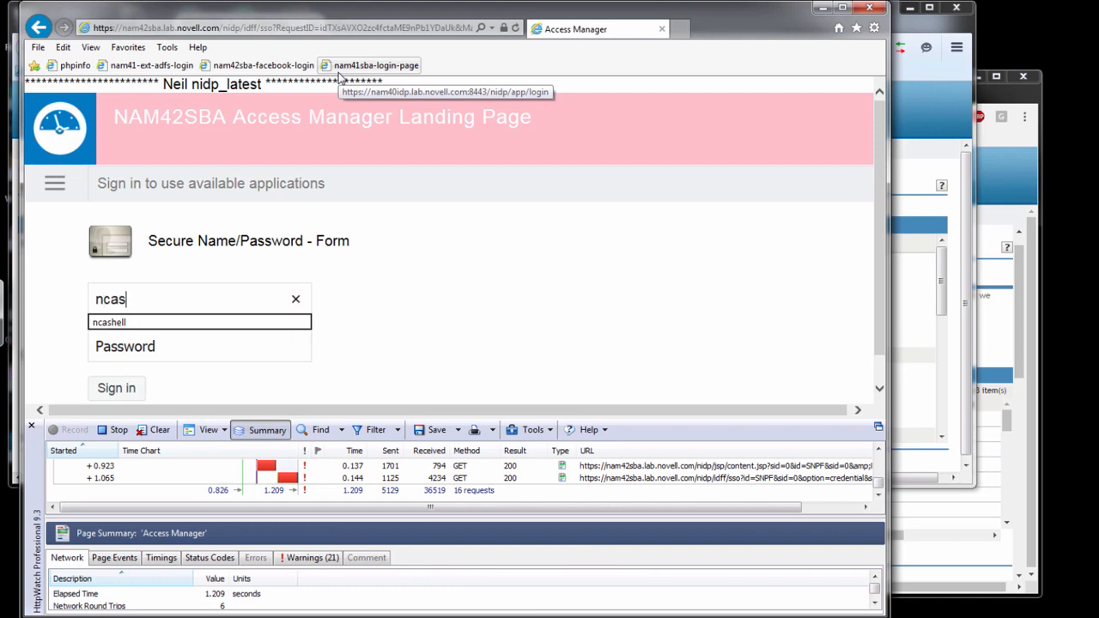
{"action": "type", "text": "hell"}
{"action": "key", "text": "Tab"}
{"action": "type", "text": "••••••"}
{"action": "key", "text": "Return"}
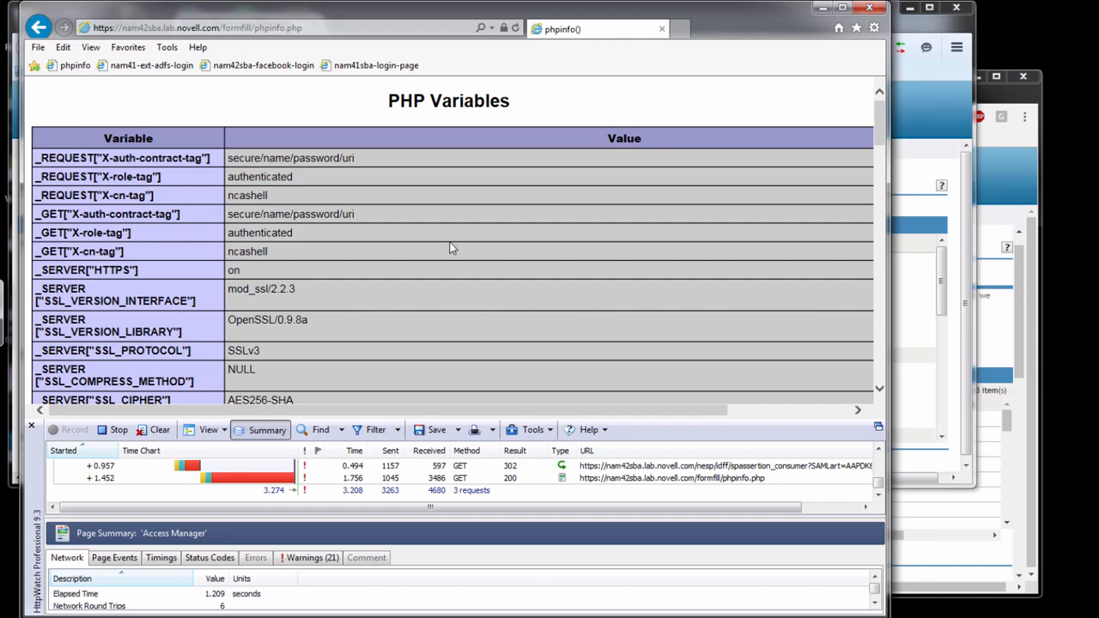
Confirm HTTP_X_TITLE is set and HTTP_X_RISKSCORE empty, then copy the X-Mag response header row in HttpWatch
{"action": "left_click_drag", "start_coordinate": [884, 119], "coordinate": [889, 276]}
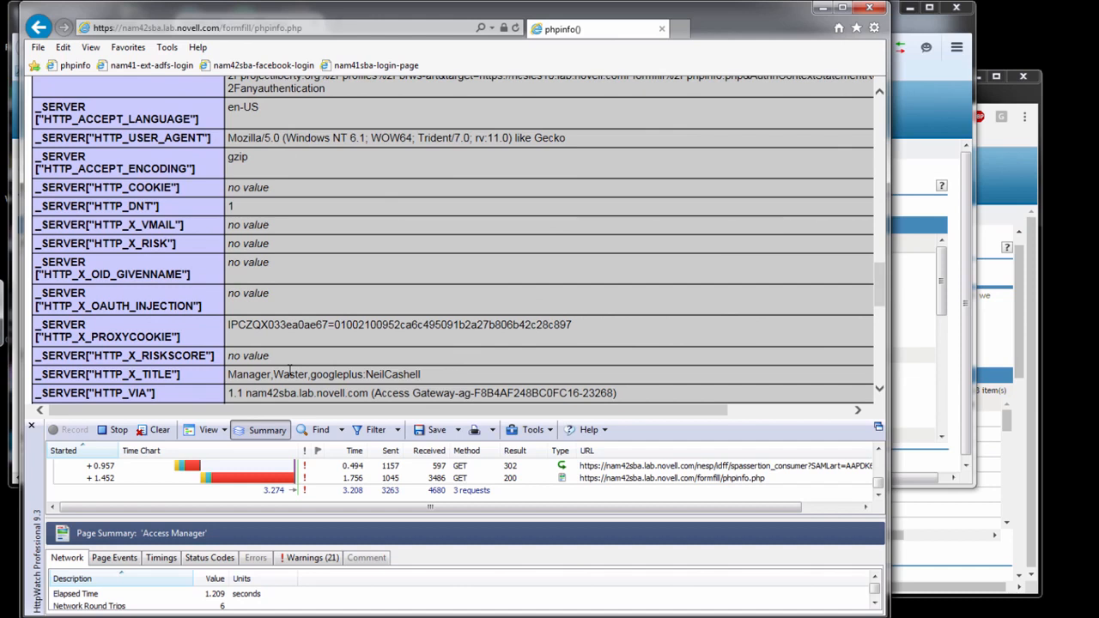
{"action": "left_click_drag", "start_coordinate": [174, 374], "coordinate": [97, 364]}
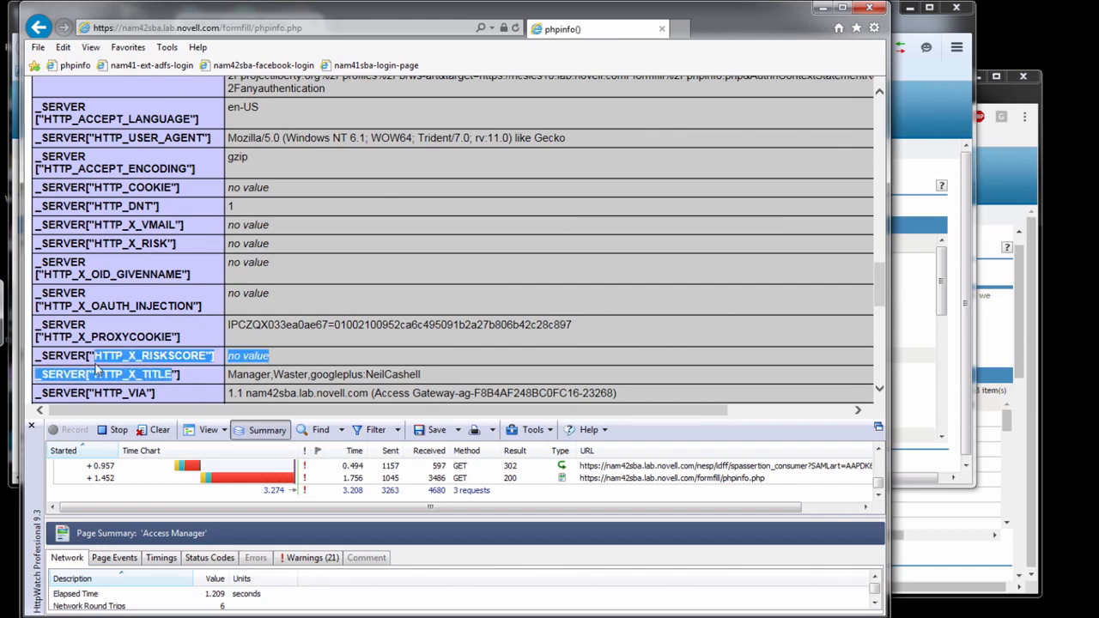
{"action": "left_click", "coordinate": [672, 479]}
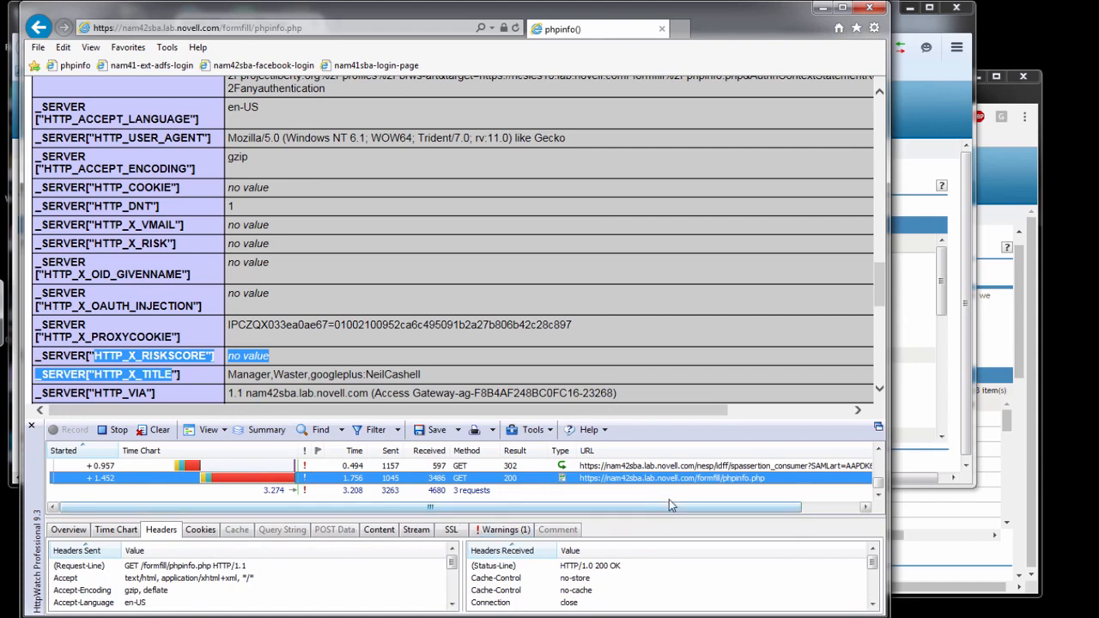
{"action": "left_click", "coordinate": [872, 604]}
{"action": "left_click", "coordinate": [872, 604]}
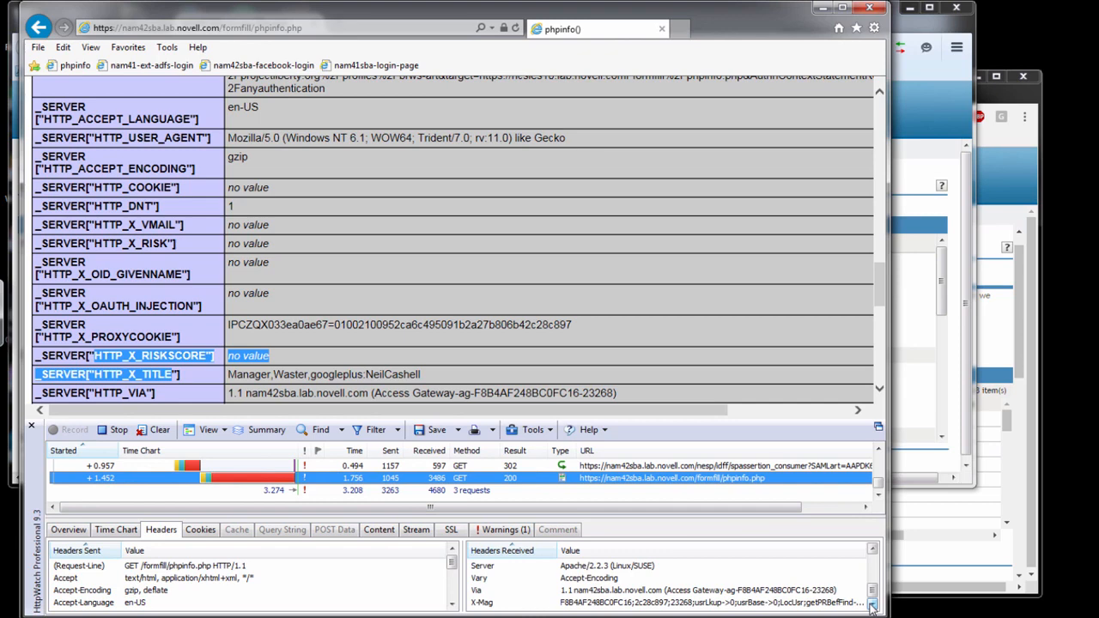
{"action": "left_click", "coordinate": [640, 605]}
{"action": "right_click", "coordinate": [640, 605]}
{"action": "left_click", "coordinate": [710, 556]}
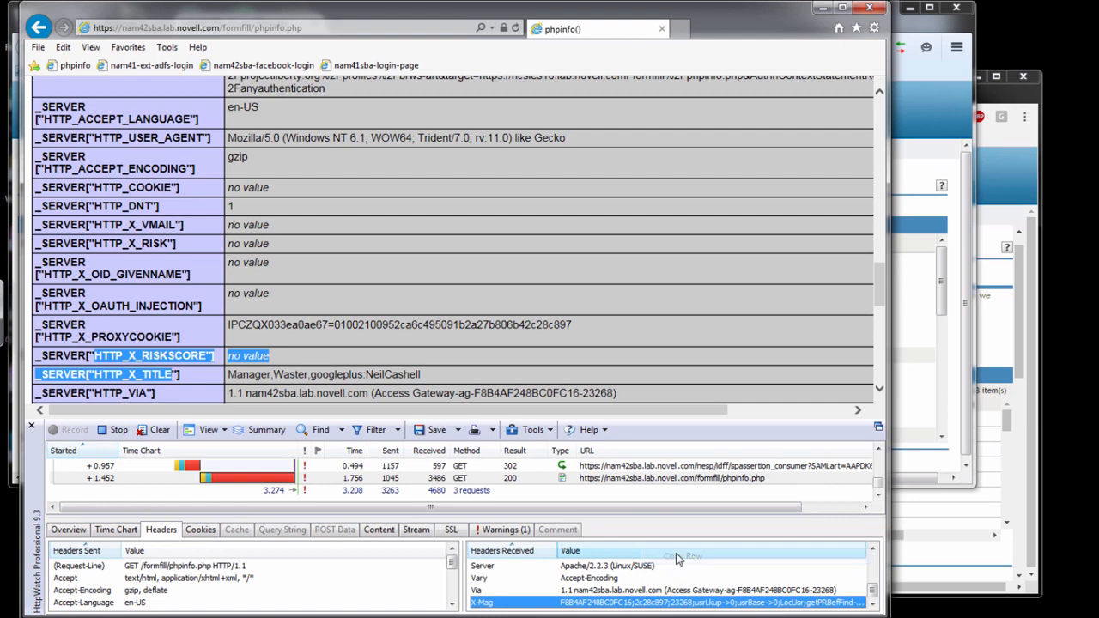
{"action": "key", "text": "super"}
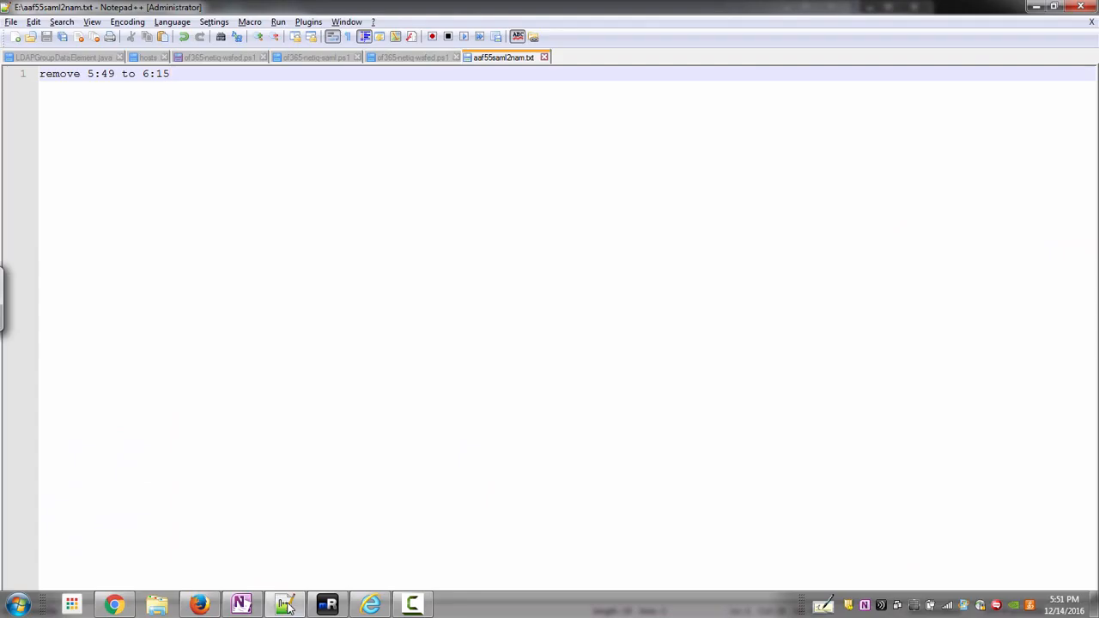
Paste the copied X-Mag header into a new Notepad++ document
{"action": "left_click", "coordinate": [286, 609]}
{"action": "key", "text": "ctrl+n"}
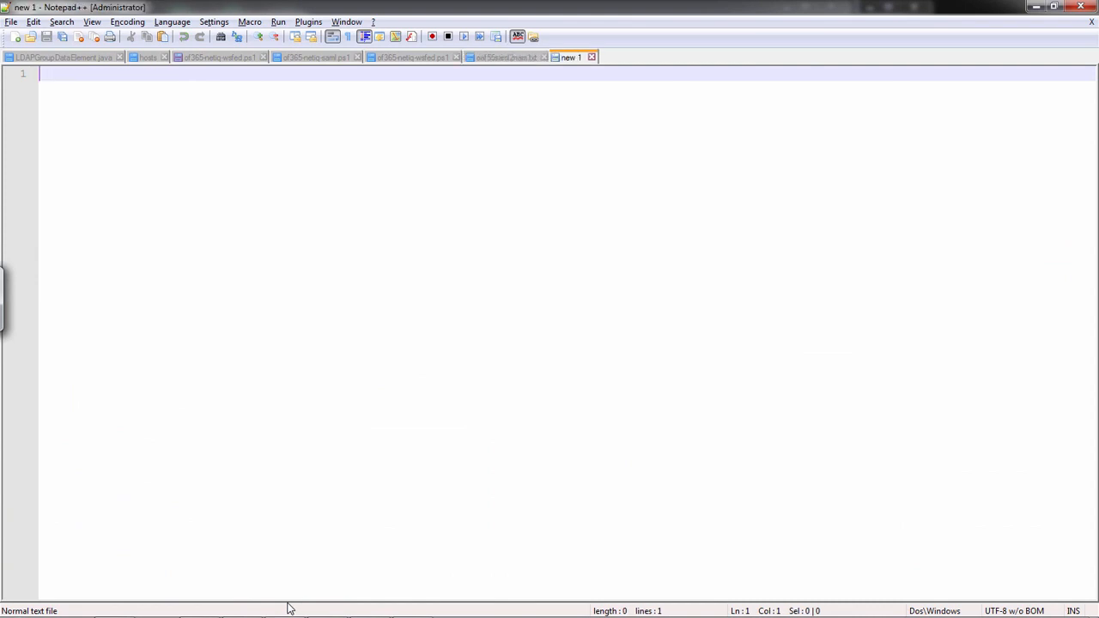
{"action": "key", "text": "ctrl+v"}
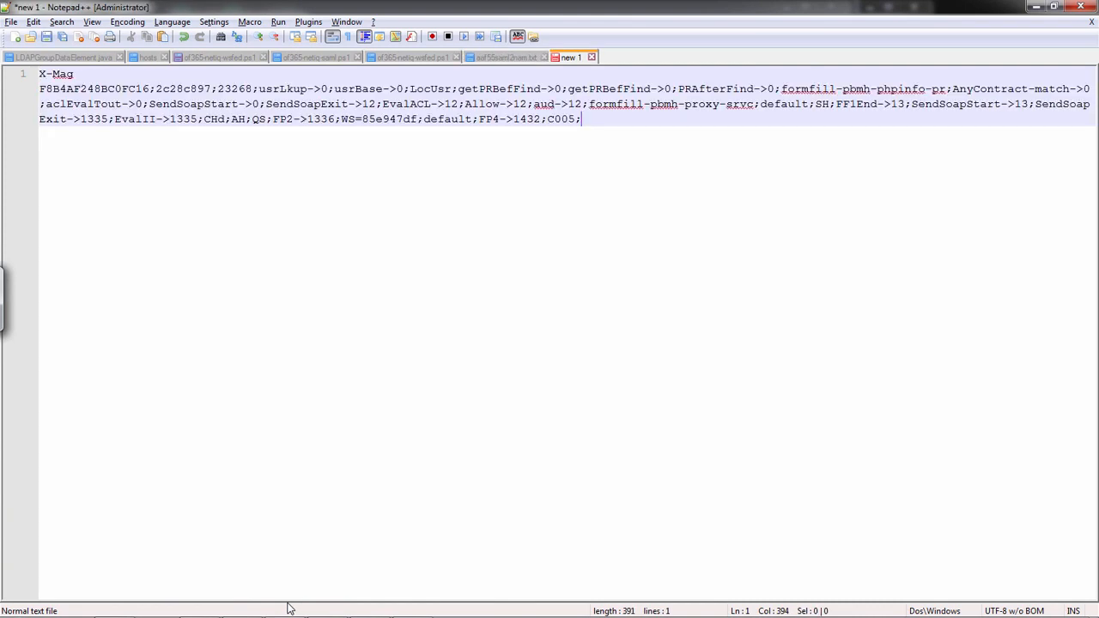
Pick out the header's device ID, 2c28c897 and event ID 23268 fields
{"action": "left_click_drag", "start_coordinate": [151, 89], "coordinate": [39, 89]}
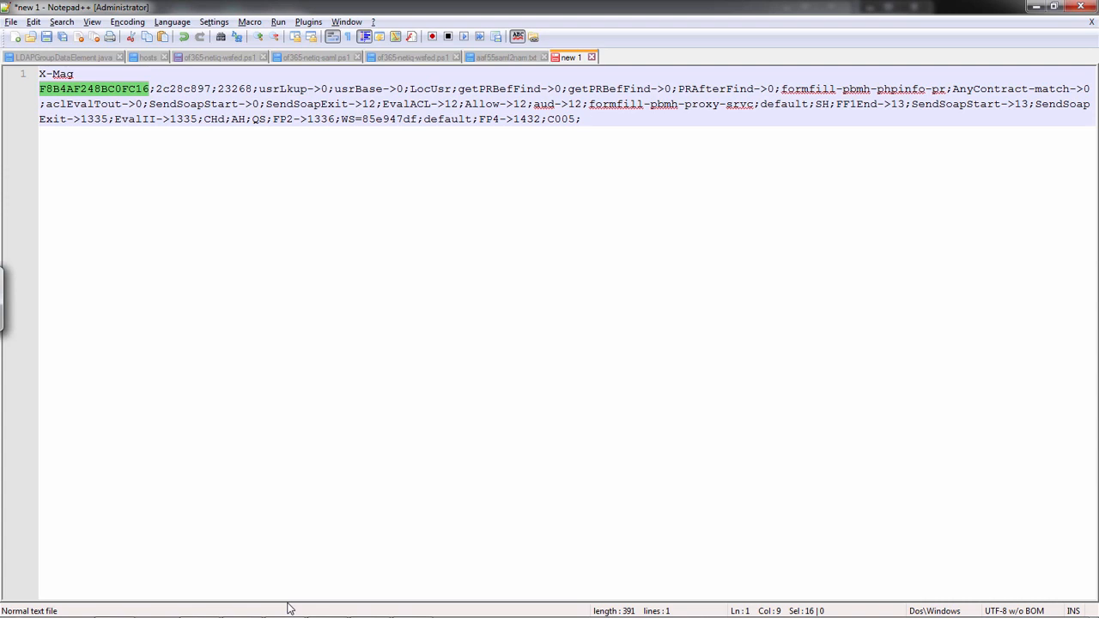
{"action": "key", "text": "Right"}
{"action": "key", "text": "Right"}
{"action": "key", "text": "ctrl+shift+Right"}
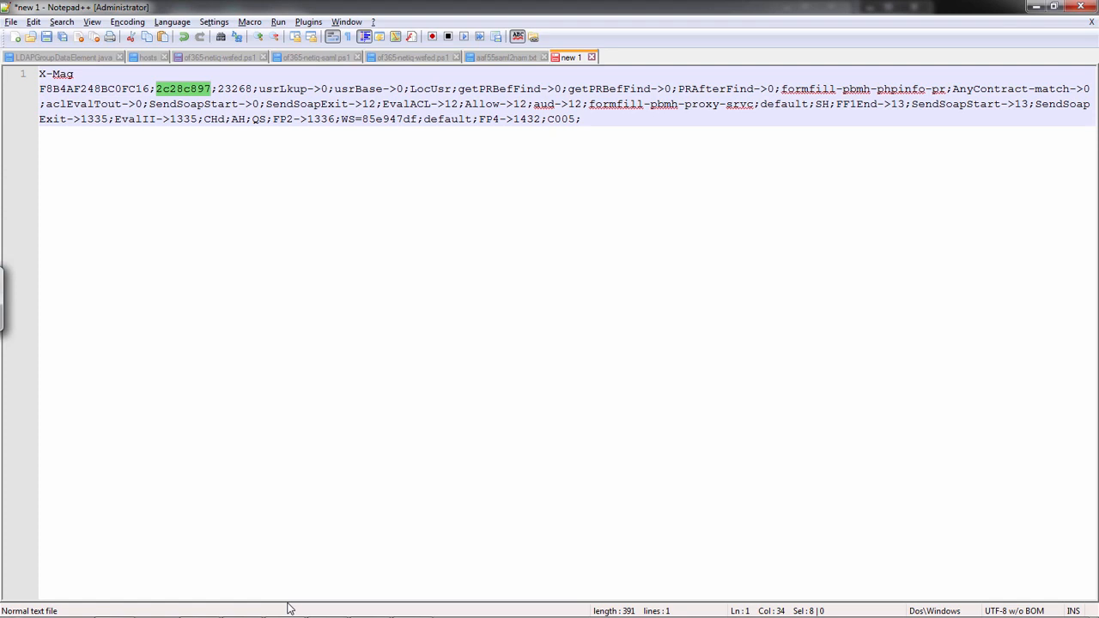
{"action": "key", "text": "ctrl+Right"}
{"action": "key", "text": "ctrl+shift+Right"}
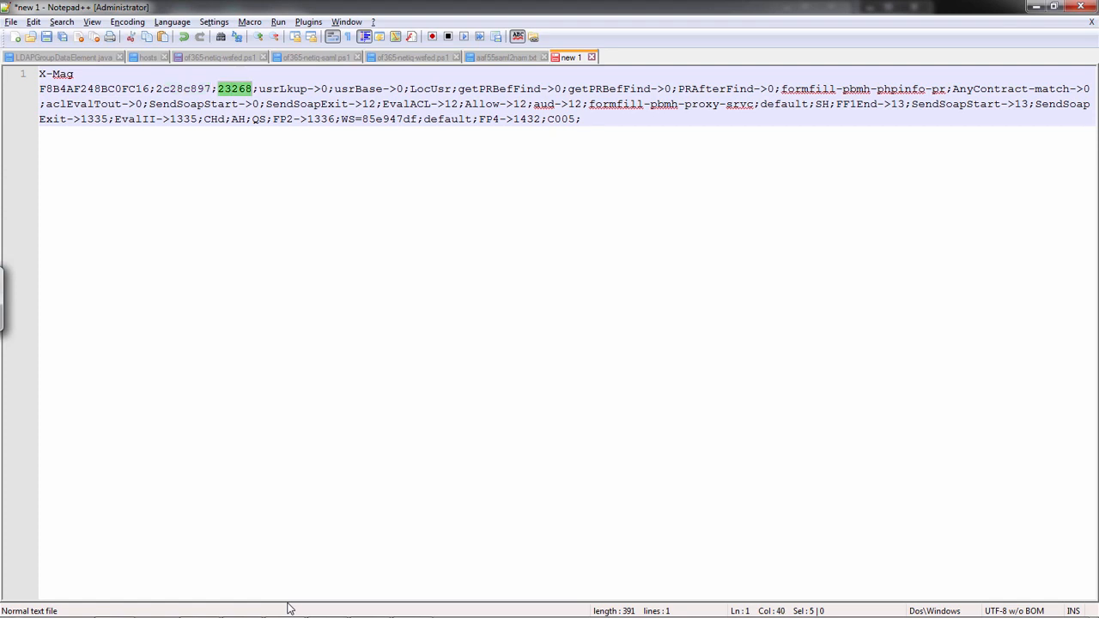
{"action": "key", "text": "alt+Tab"}
{"action": "key", "text": "alt+Tab"}
{"action": "key", "text": "alt+Tab"}
{"action": "key", "text": "alt+Tab"}
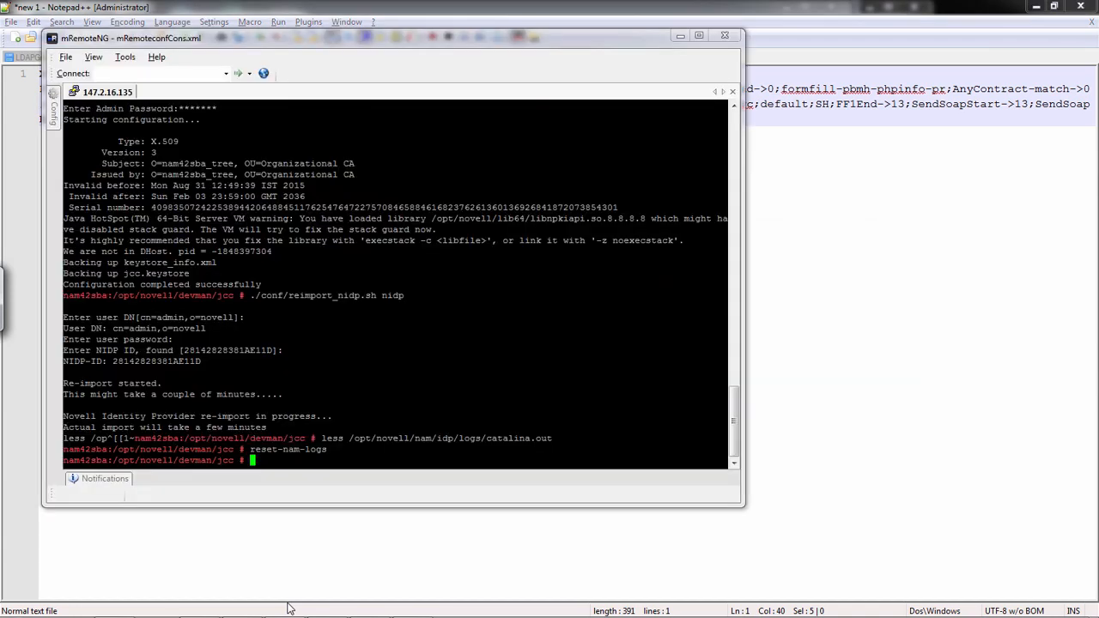
Open /var/log/novell-apache2/error_log in less and search it for #23268
{"action": "type", "text": "less /var"}
{"action": "key", "text": "Page_Up"}
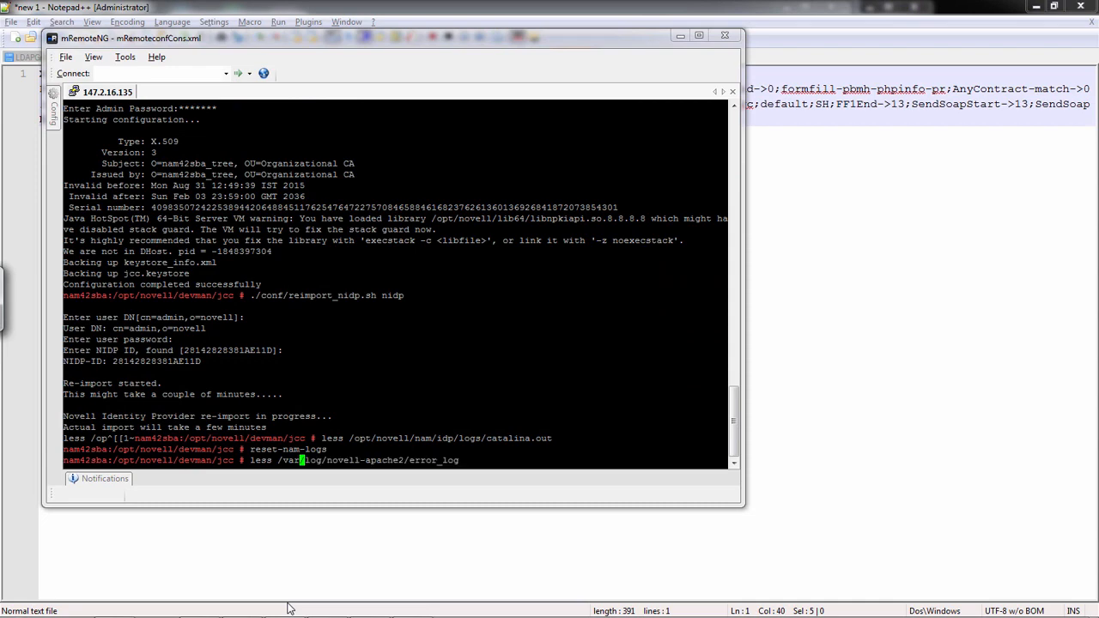
{"action": "key", "text": "Return"}
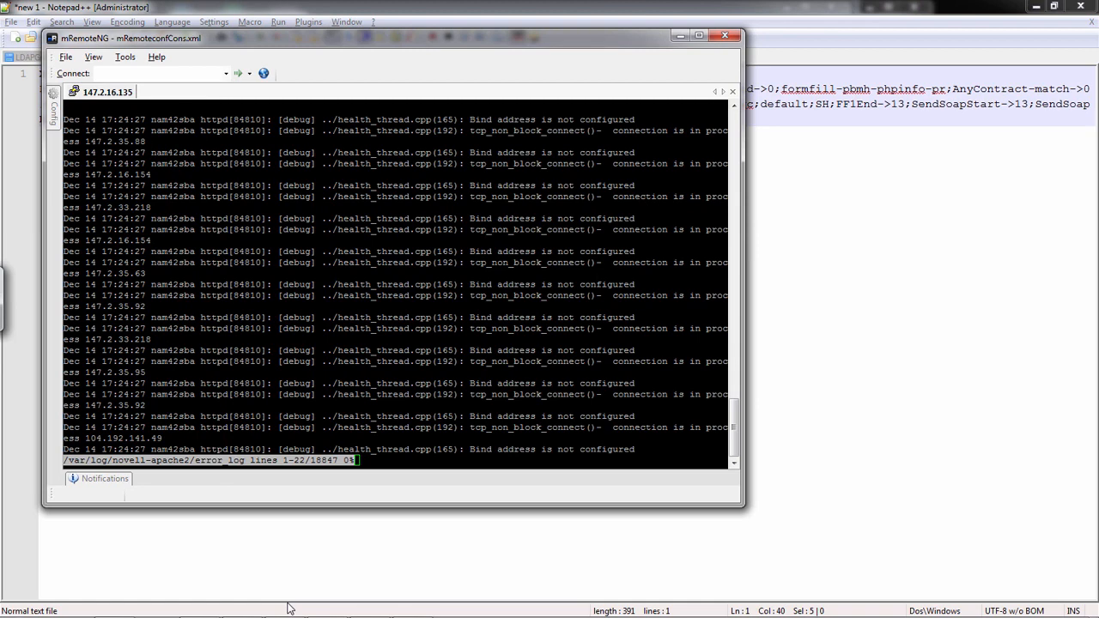
{"action": "key", "text": "alt+Tab"}
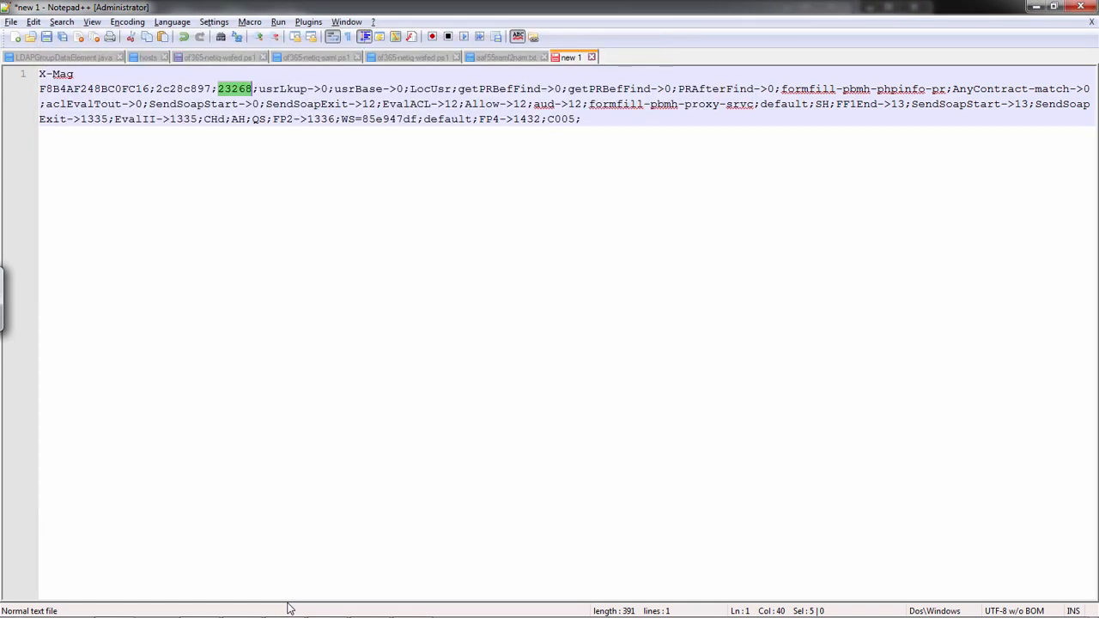
{"action": "key", "text": "alt+Tab"}
{"action": "type", "text": "/"}
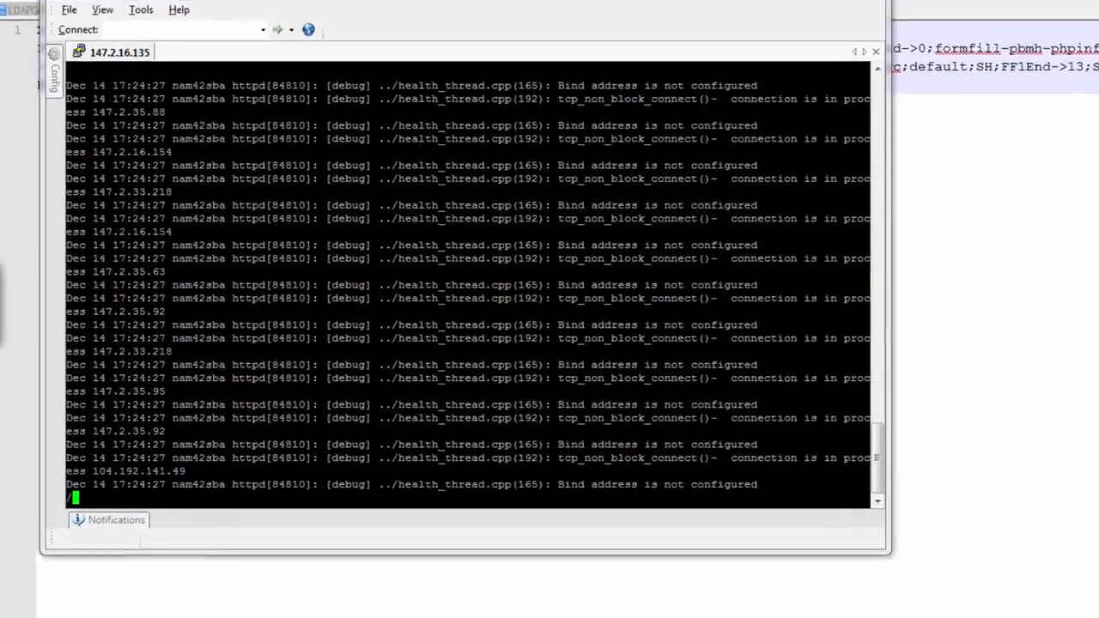
{"action": "type", "text": "#23268"}
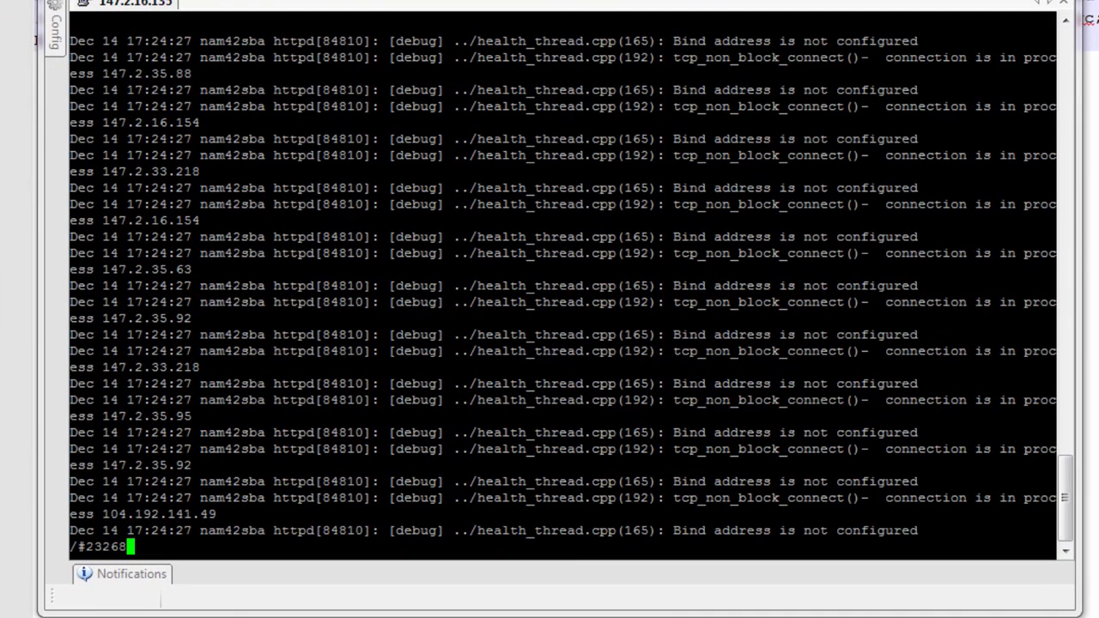
{"action": "key", "text": "Return"}
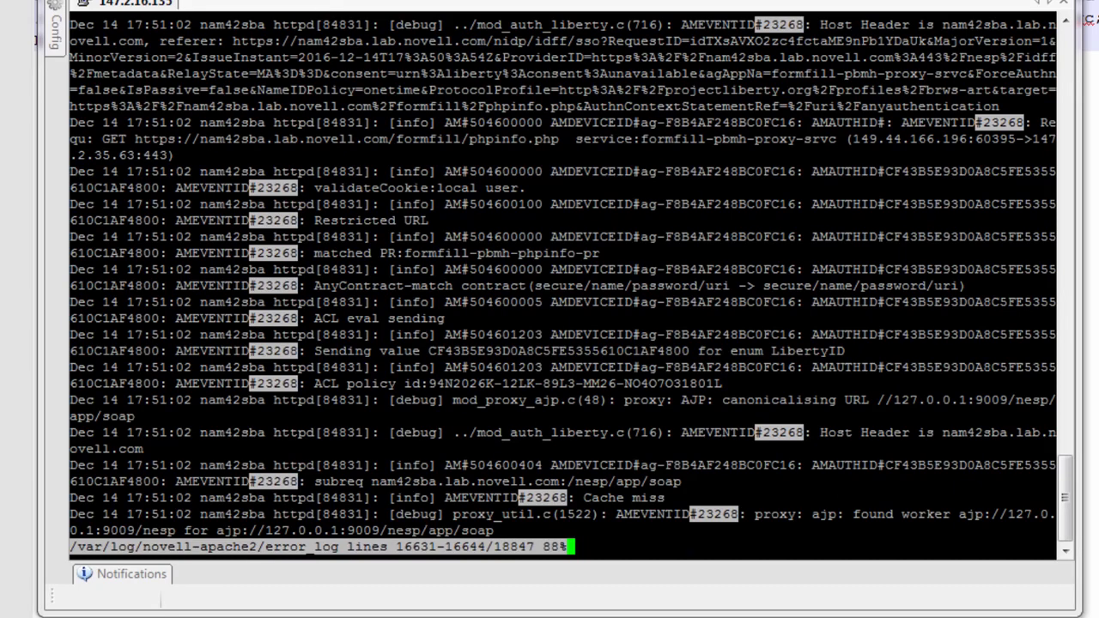
Highlight the phpinfo.php URL, Restricted URL, formfill resource and AnyContract /name/password entries, reading on to AGFilterPolicy
{"action": "left_click_drag", "start_coordinate": [420, 138], "coordinate": [559, 138]}
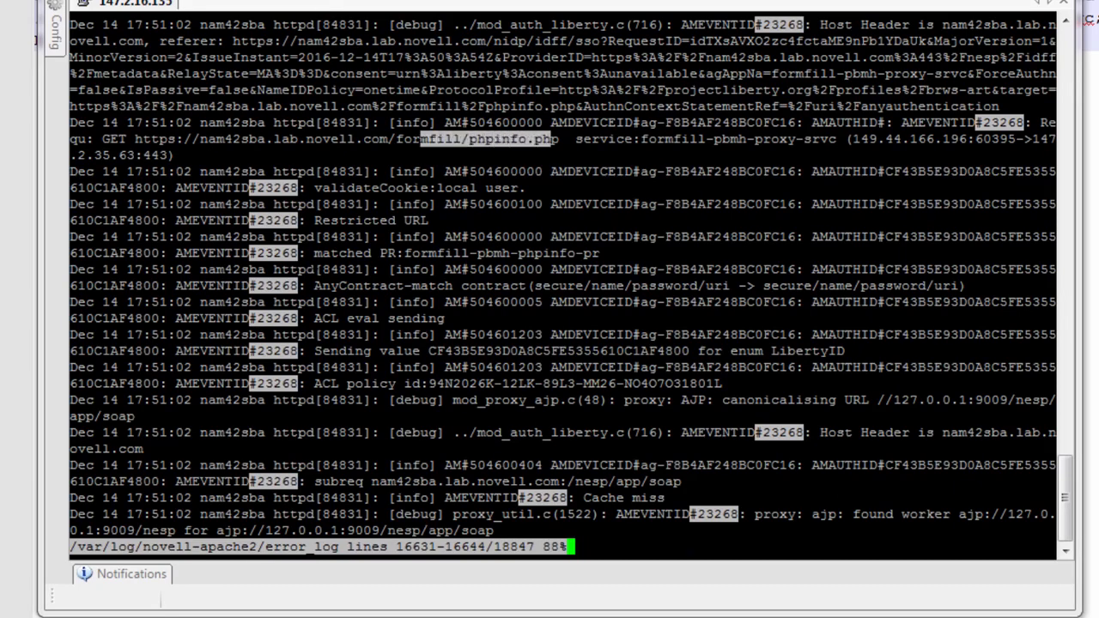
{"action": "key", "text": "Down"}
{"action": "key", "text": "Down"}
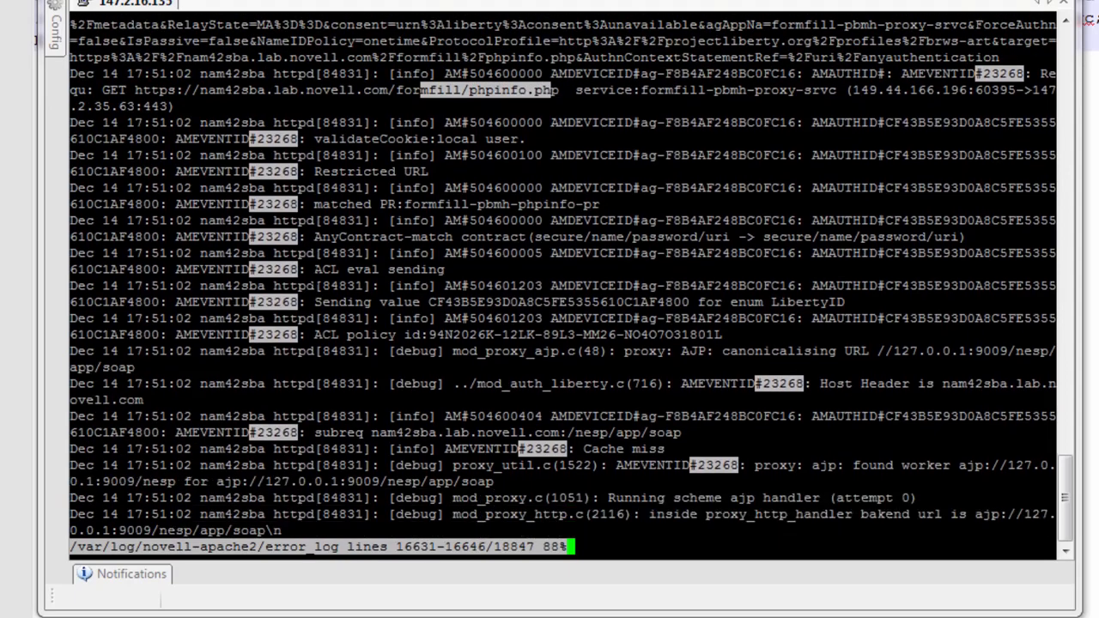
{"action": "left_click_drag", "start_coordinate": [427, 170], "coordinate": [379, 171]}
{"action": "left_click_drag", "start_coordinate": [494, 204], "coordinate": [412, 203]}
{"action": "left_click_drag", "start_coordinate": [314, 236], "coordinate": [419, 236]}
{"action": "left_click_drag", "start_coordinate": [583, 236], "coordinate": [699, 236]}
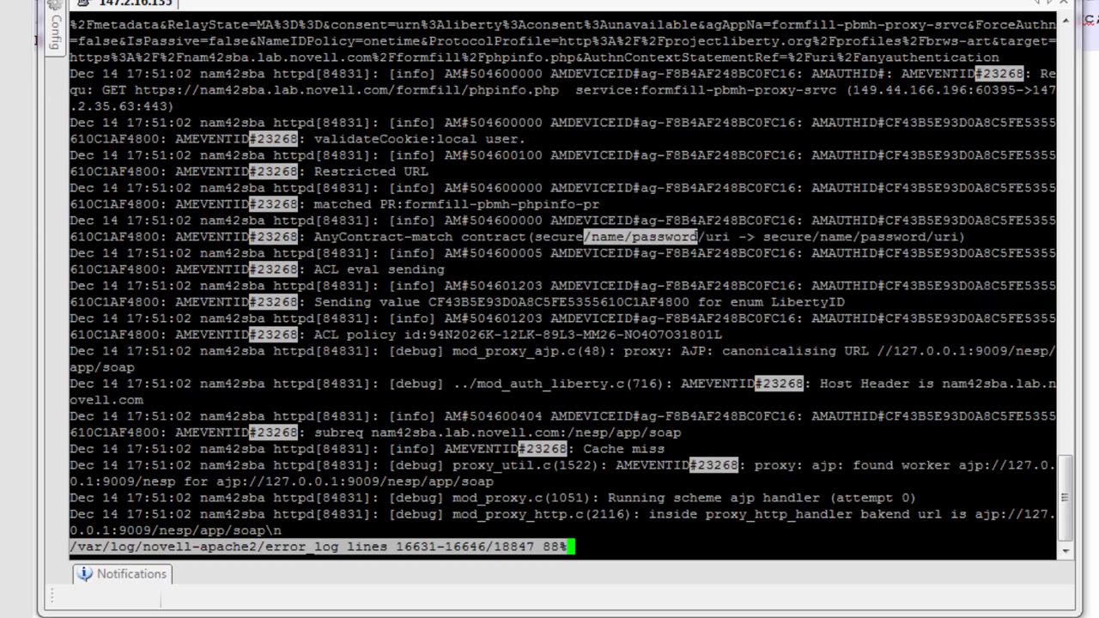
{"action": "key", "text": "Down"}
{"action": "key", "text": "Down"}
{"action": "key", "text": "Down"}
{"action": "key", "text": "Down"}
{"action": "key", "text": "Down"}
{"action": "key", "text": "Down"}
{"action": "key", "text": "Down"}
{"action": "key", "text": "Down"}
{"action": "key", "text": "Down"}
{"action": "key", "text": "Down"}
{"action": "key", "text": "Down"}
{"action": "key", "text": "Down"}
{"action": "key", "text": "Down"}
{"action": "key", "text": "Down"}
{"action": "key", "text": "Down"}
{"action": "key", "text": "Down"}
{"action": "key", "text": "Down"}
{"action": "key", "text": "Down"}
{"action": "key", "text": "Down"}
{"action": "key", "text": "Down"}
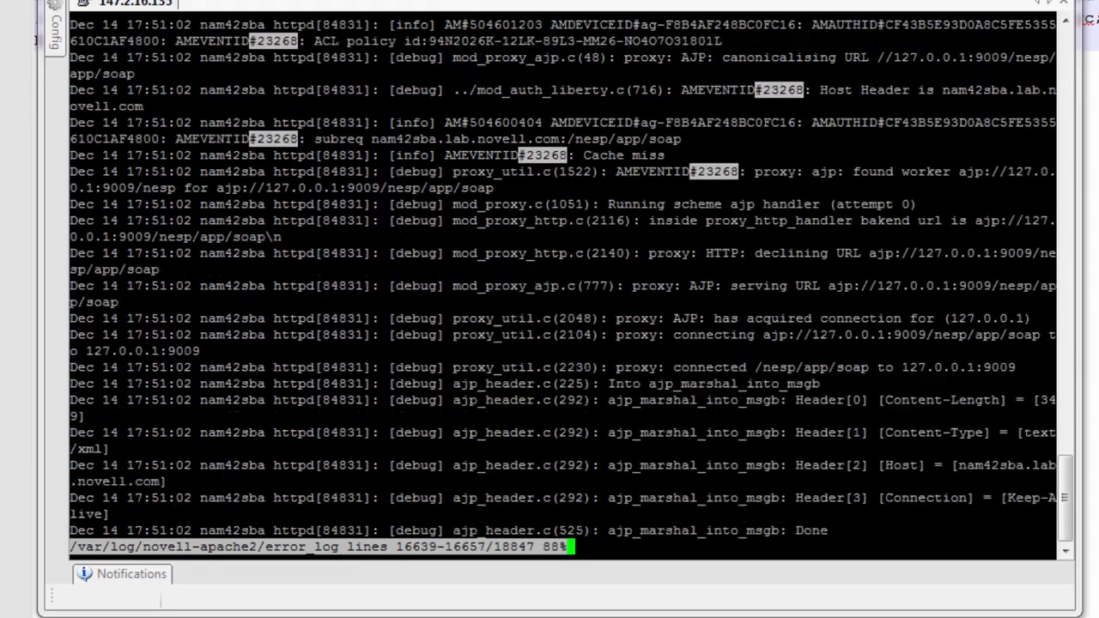
{"action": "key", "text": "Down"}
{"action": "key", "text": "Down"}
{"action": "key", "text": "Down"}
{"action": "key", "text": "Down"}
{"action": "key", "text": "Down"}
{"action": "key", "text": "Down"}
{"action": "key", "text": "Down"}
{"action": "key", "text": "Down"}
{"action": "key", "text": "Down"}
{"action": "key", "text": "Down"}
{"action": "key", "text": "Down"}
{"action": "key", "text": "Down"}
{"action": "key", "text": "Down"}
{"action": "key", "text": "Down"}
{"action": "key", "text": "Down"}
{"action": "key", "text": "Down"}
{"action": "key", "text": "Down"}
{"action": "key", "text": "Down"}
{"action": "key", "text": "Down"}
{"action": "key", "text": "Down"}
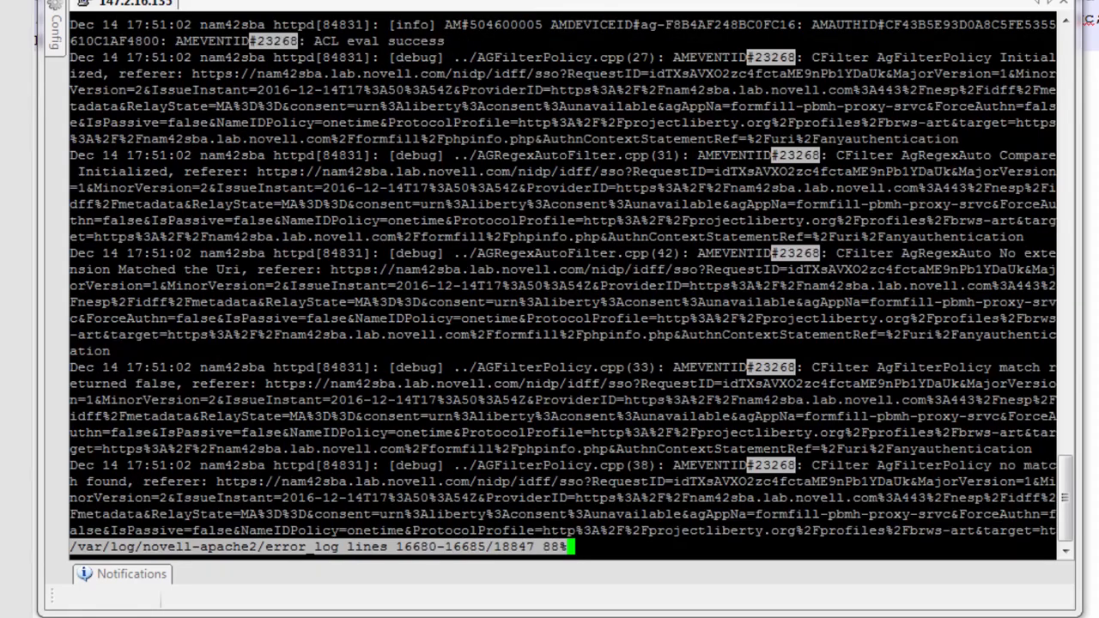
{"action": "key", "text": "n"}
{"action": "key", "text": "n"}
{"action": "key", "text": "n"}
{"action": "key", "text": "n"}
{"action": "key", "text": "n"}
{"action": "key", "text": "n"}
{"action": "key", "text": "n"}
{"action": "key", "text": "n"}
{"action": "key", "text": "n"}
{"action": "key", "text": "n"}
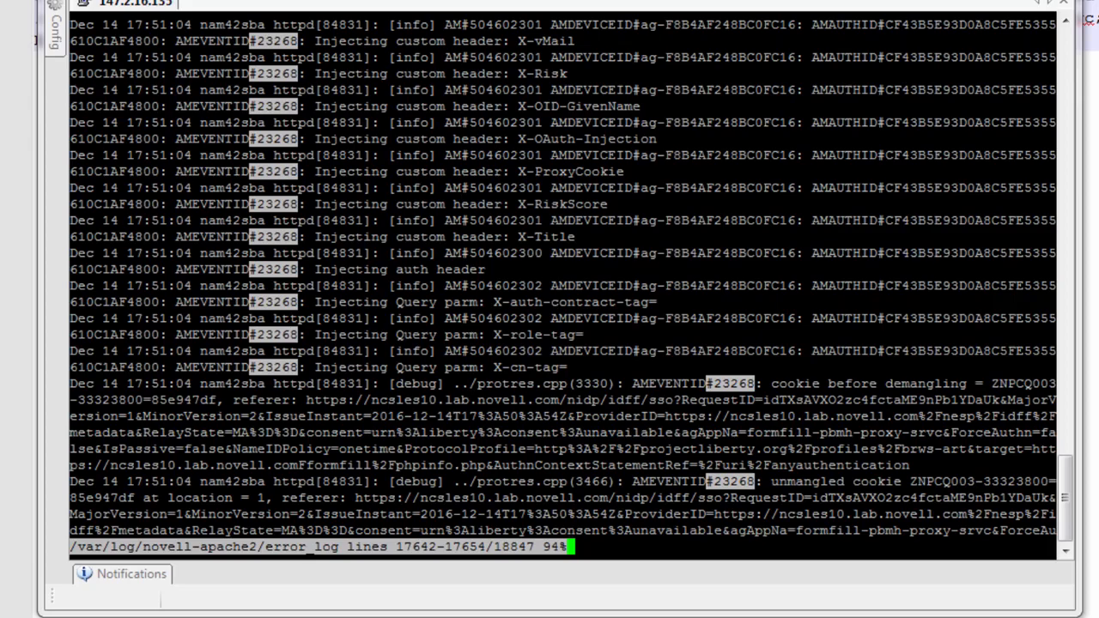
Scroll event 23268's error_log lines past the cookie handling to the request sent to the web server
{"action": "key", "text": "Down"}
{"action": "key", "text": "Down"}
{"action": "key", "text": "Down"}
{"action": "key", "text": "Down"}
{"action": "key", "text": "Down"}
{"action": "key", "text": "Down"}
{"action": "key", "text": "Down"}
{"action": "key", "text": "Down"}
{"action": "key", "text": "Down"}
{"action": "key", "text": "Down"}
{"action": "key", "text": "Down"}
{"action": "key", "text": "Down"}
{"action": "key", "text": "Down"}
{"action": "key", "text": "Down"}
{"action": "key", "text": "Down"}
{"action": "key", "text": "Down"}
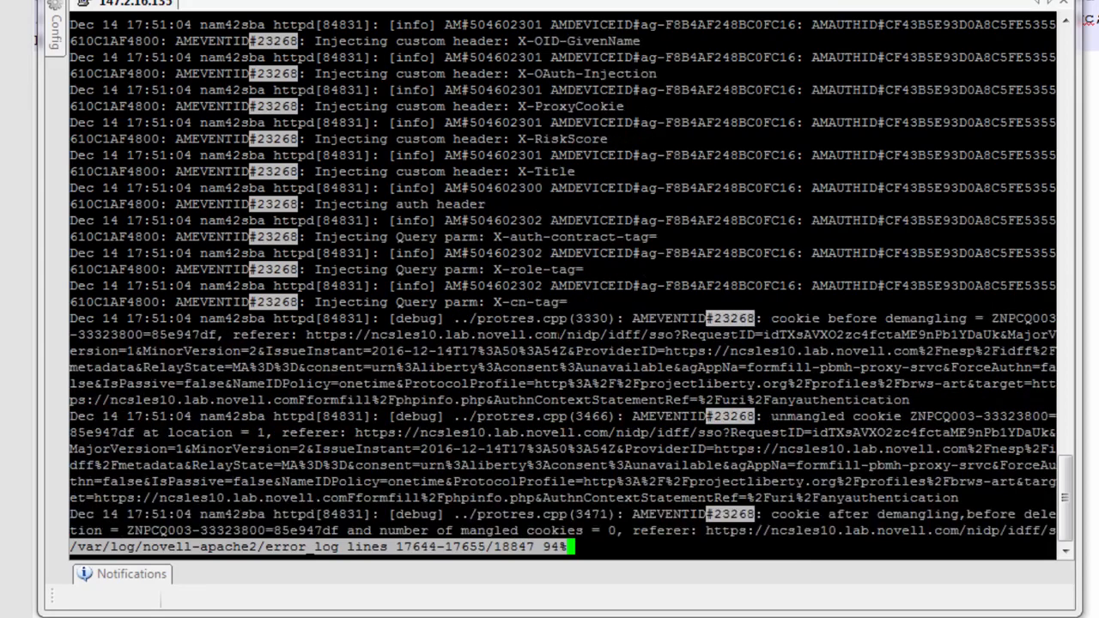
{"action": "key", "text": "Down"}
{"action": "key", "text": "Down"}
{"action": "key", "text": "Down"}
{"action": "key", "text": "Down"}
{"action": "key", "text": "Down"}
{"action": "key", "text": "Down"}
{"action": "key", "text": "Down"}
{"action": "key", "text": "Down"}
{"action": "key", "text": "Down"}
{"action": "key", "text": "Down"}
{"action": "key", "text": "Down"}
{"action": "key", "text": "Down"}
{"action": "key", "text": "Down"}
{"action": "key", "text": "Down"}
{"action": "key", "text": "Down"}
{"action": "key", "text": "Down"}
{"action": "key", "text": "Down"}
{"action": "key", "text": "Down"}
{"action": "key", "text": "Down"}
{"action": "key", "text": "Down"}
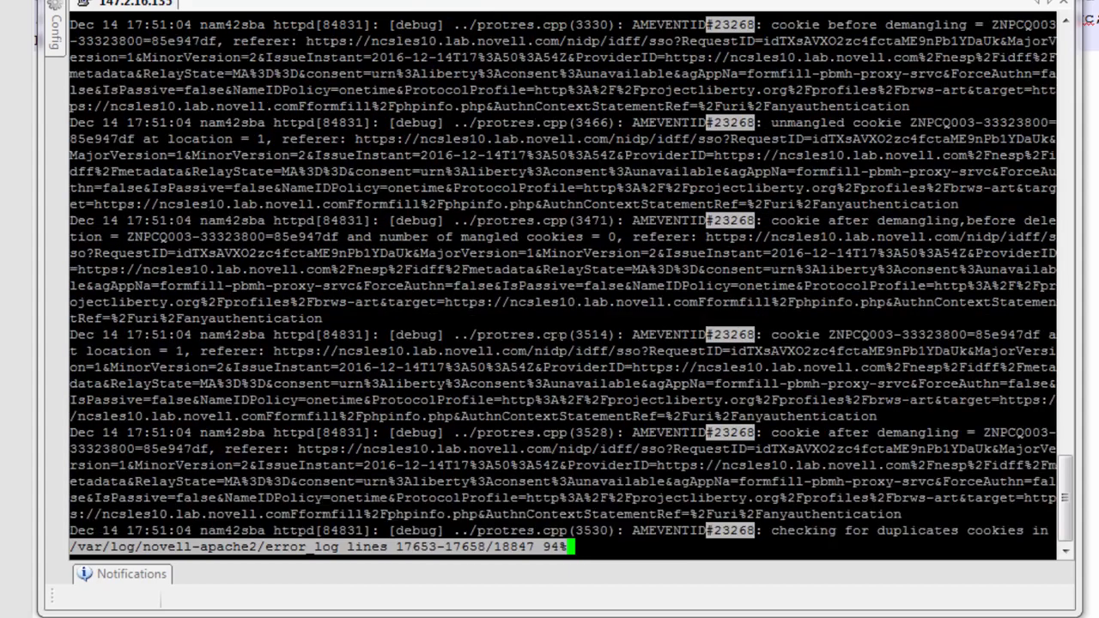
{"action": "key", "text": "Down"}
{"action": "key", "text": "Down"}
{"action": "key", "text": "Down"}
{"action": "key", "text": "Down"}
{"action": "key", "text": "Down"}
{"action": "key", "text": "Down"}
{"action": "key", "text": "Down"}
{"action": "key", "text": "Down"}
{"action": "key", "text": "Down"}
{"action": "key", "text": "Down"}
{"action": "key", "text": "Down"}
{"action": "key", "text": "Down"}
{"action": "key", "text": "Down"}
{"action": "key", "text": "Down"}
{"action": "key", "text": "Down"}
{"action": "key", "text": "Down"}
{"action": "key", "text": "Down"}
{"action": "key", "text": "Down"}
{"action": "key", "text": "Down"}
{"action": "key", "text": "Down"}
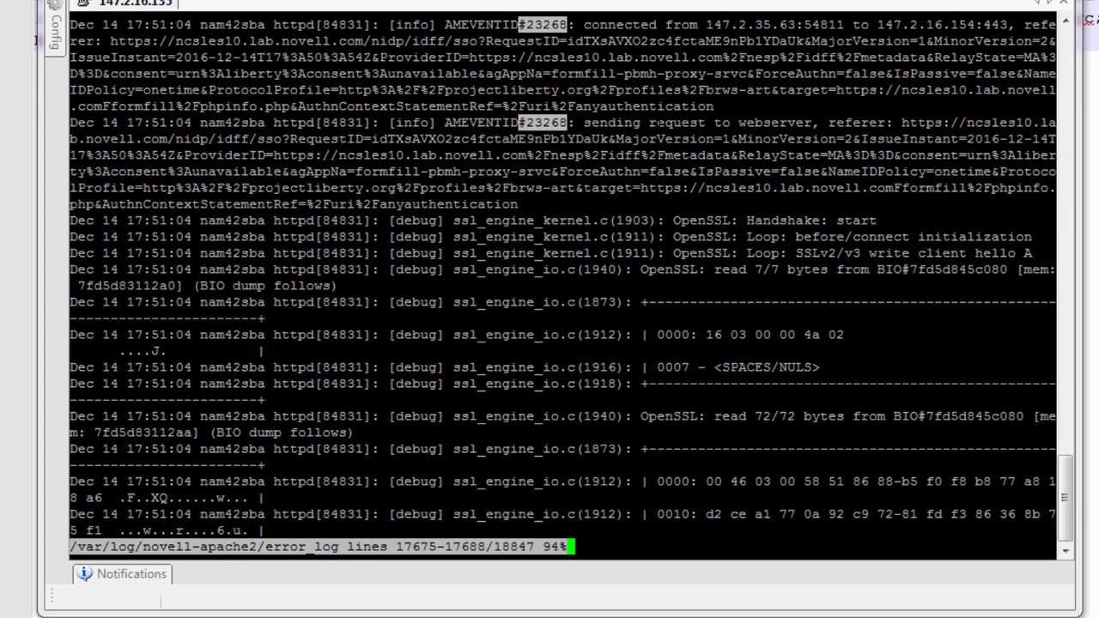
Close error_log, open the httpheaders log in less and search it for 23268
{"action": "key", "text": "q"}
{"action": "key", "text": "Up"}
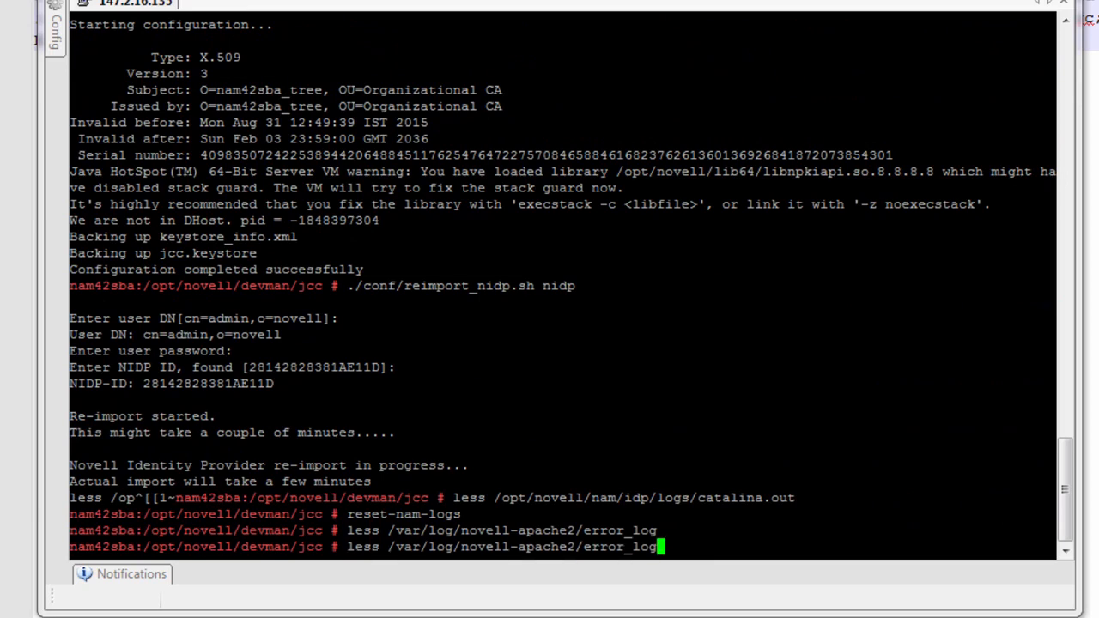
{"action": "key", "text": "BackSpace"}
{"action": "key", "text": "BackSpace"}
{"action": "key", "text": "BackSpace"}
{"action": "key", "text": "BackSpace"}
{"action": "key", "text": "BackSpace"}
{"action": "key", "text": "BackSpace"}
{"action": "key", "text": "BackSpace"}
{"action": "key", "text": "BackSpace"}
{"action": "key", "text": "BackSpace"}
{"action": "type", "text": "ht"}
{"action": "key", "text": "Tab"}
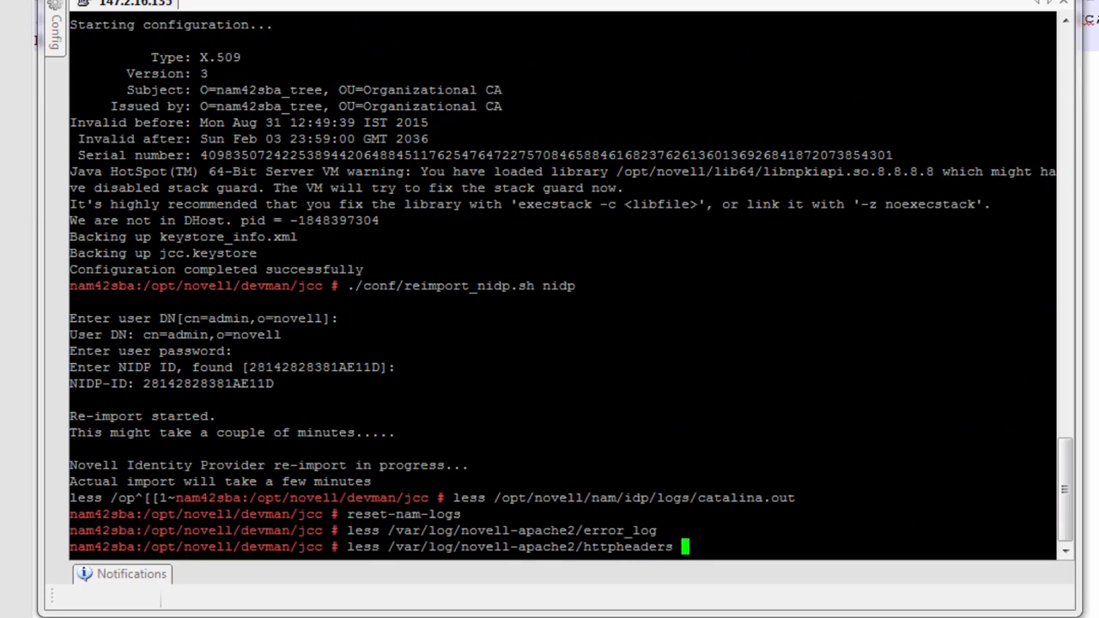
{"action": "key", "text": "Return"}
{"action": "key", "text": "slash"}
{"action": "type", "text": "#23268"}
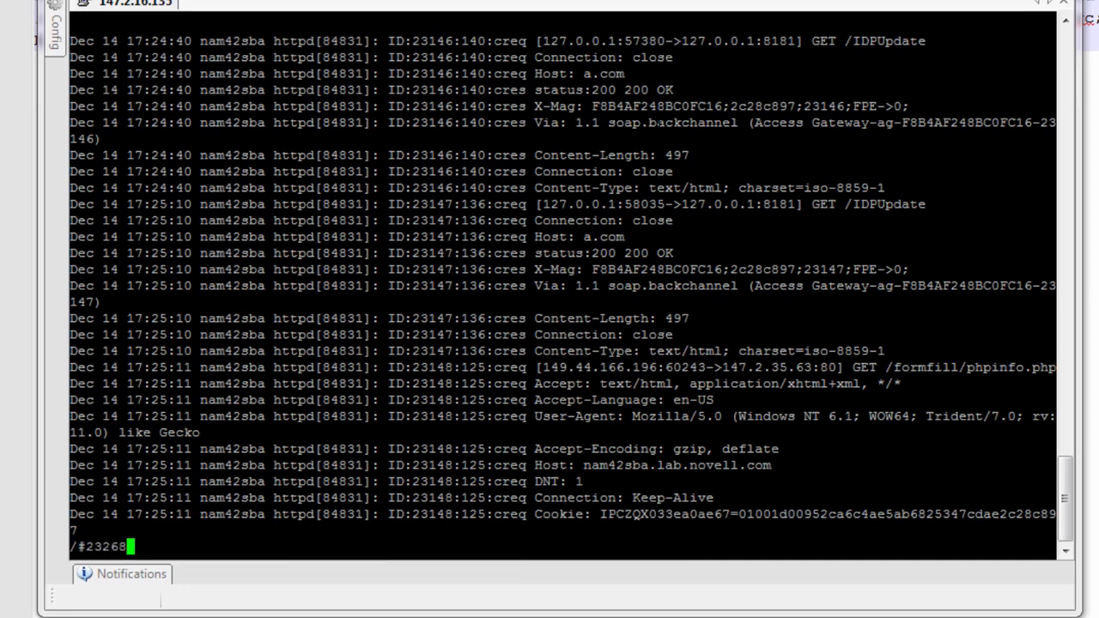
{"action": "key", "text": "Left"}
{"action": "key", "text": "Left"}
{"action": "key", "text": "Left"}
{"action": "key", "text": "Left"}
{"action": "key", "text": "Left"}
{"action": "key", "text": "BackSpace"}
{"action": "key", "text": "Return"}
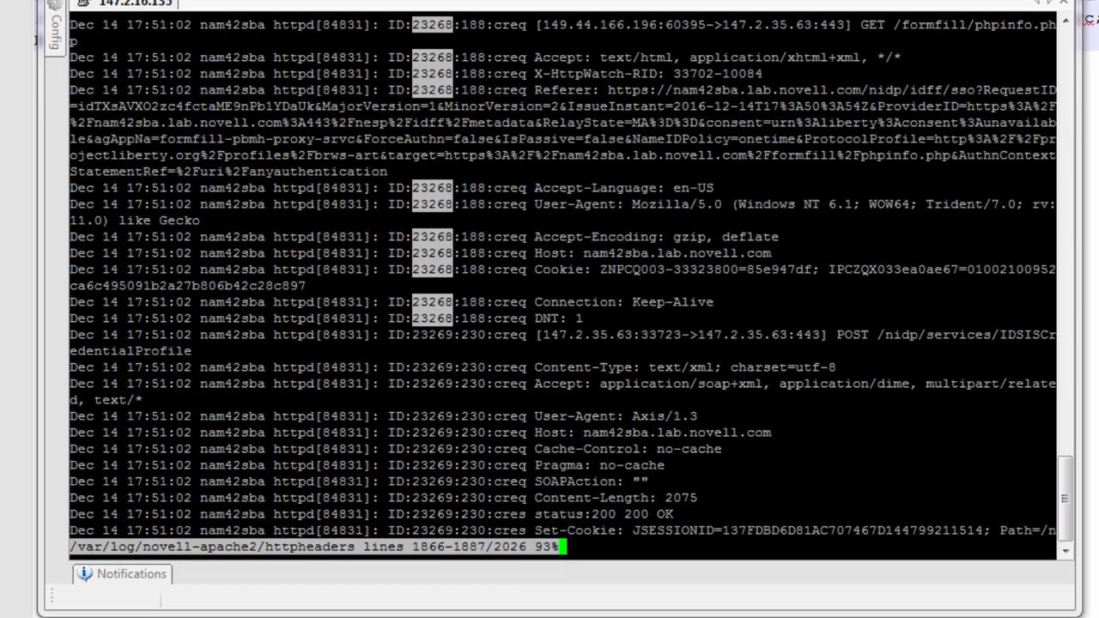
Trace the creq and to-ws entries for 23268 and highlight the injected X-Title header value, then quit
{"action": "left_click_drag", "start_coordinate": [495, 25], "coordinate": [525, 26]}
{"action": "key", "text": "Down"}
{"action": "key", "text": "Down"}
{"action": "key", "text": "Down"}
{"action": "key", "text": "Down"}
{"action": "key", "text": "Down"}
{"action": "key", "text": "Down"}
{"action": "key", "text": "Down"}
{"action": "key", "text": "Down"}
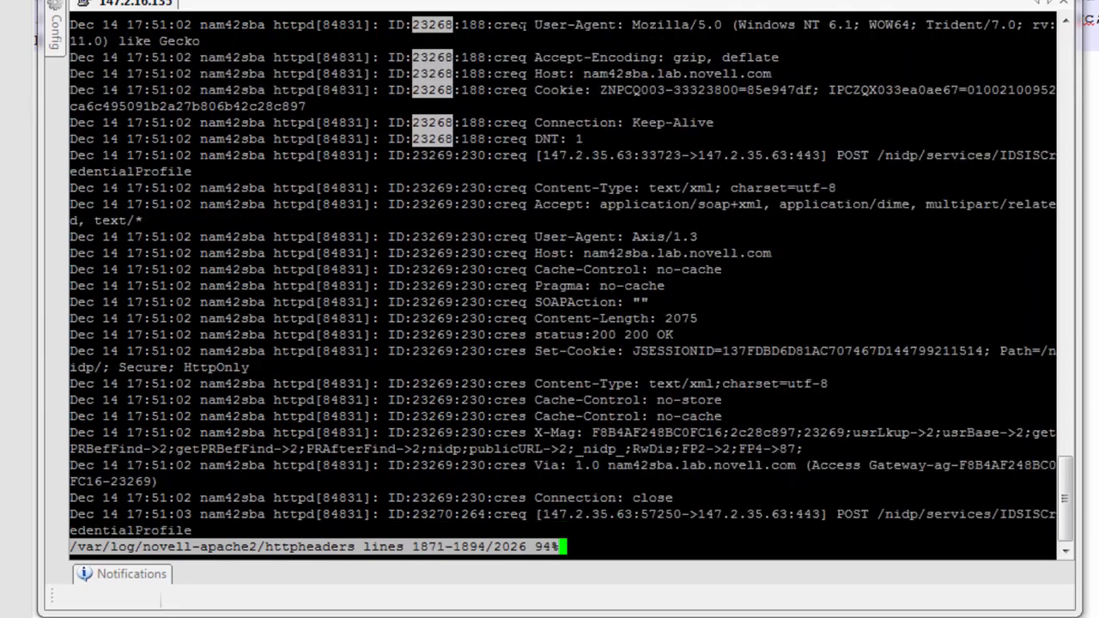
{"action": "key", "text": "Down"}
{"action": "key", "text": "Down"}
{"action": "key", "text": "Down"}
{"action": "key", "text": "n"}
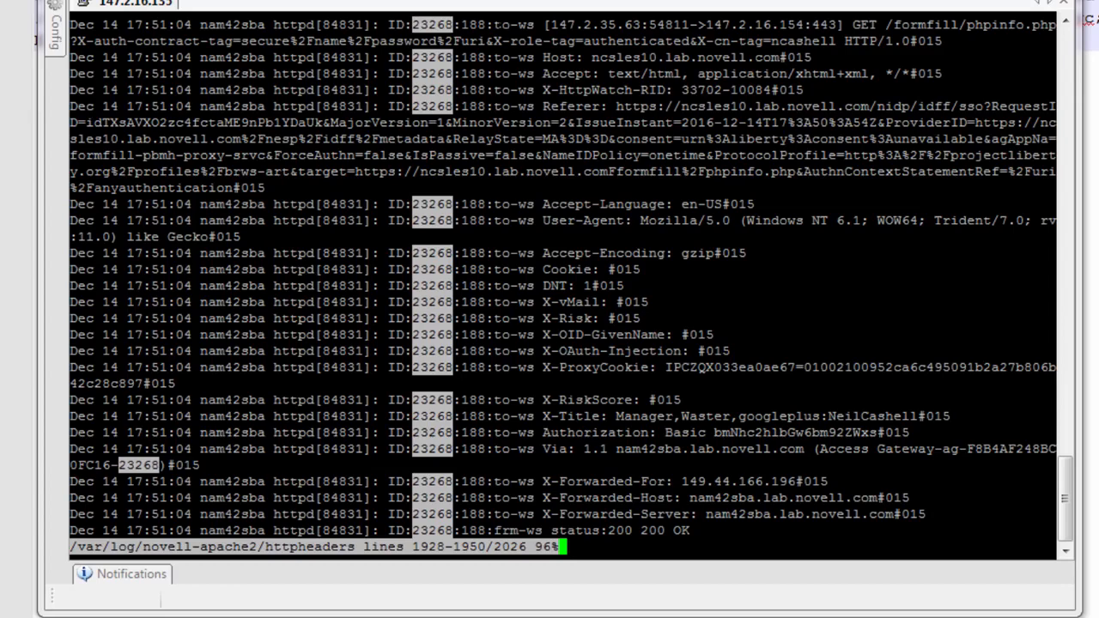
{"action": "left_click_drag", "start_coordinate": [493, 25], "coordinate": [532, 25]}
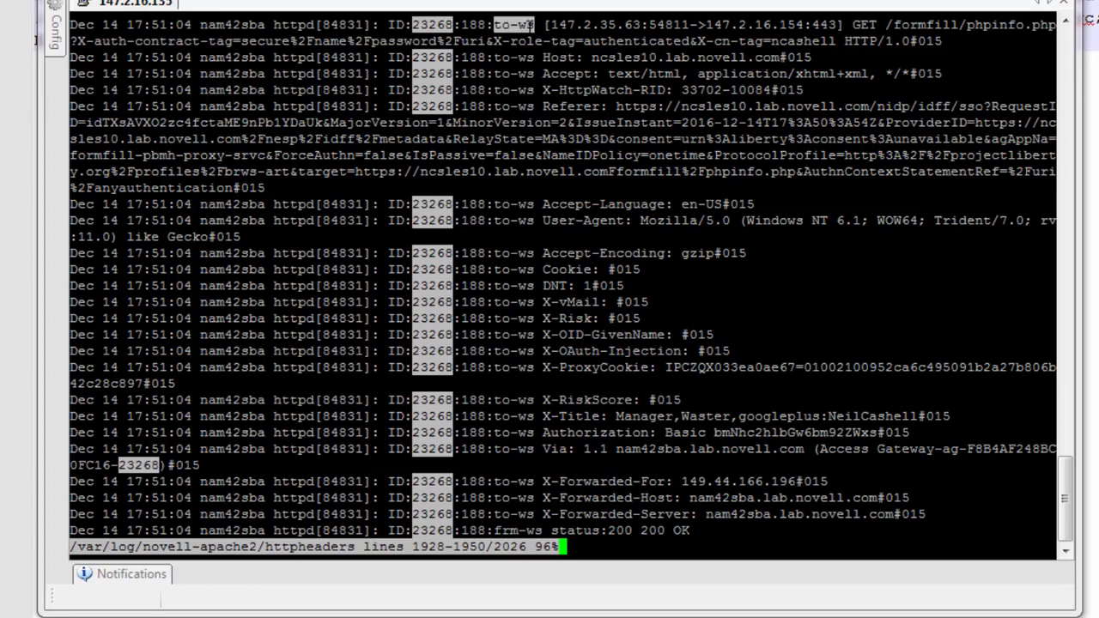
{"action": "key", "text": "Down"}
{"action": "key", "text": "Down"}
{"action": "key", "text": "Down"}
{"action": "key", "text": "Down"}
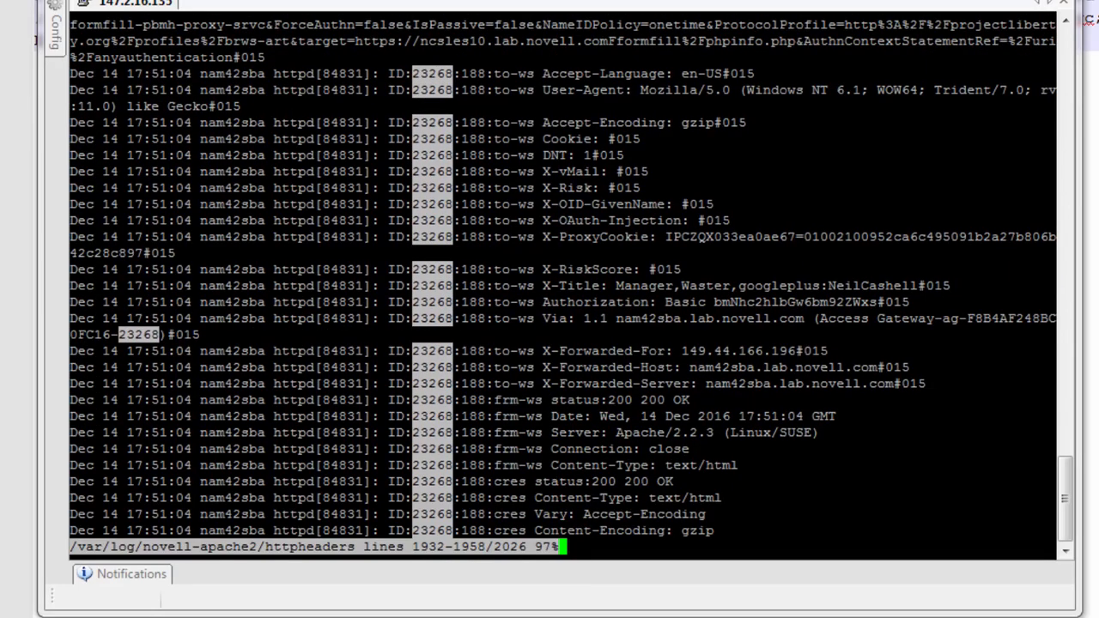
{"action": "left_click_drag", "start_coordinate": [615, 286], "coordinate": [917, 286]}
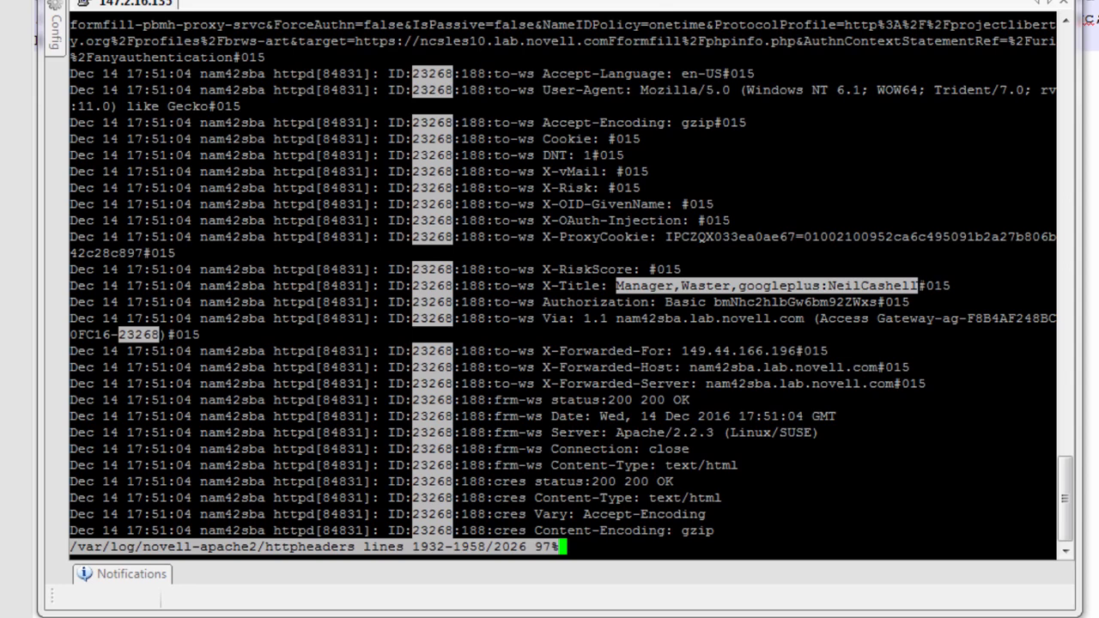
{"action": "type", "text": "q"}
{"action": "type", "text": "less /"}
{"action": "type", "text": "opt/n"}
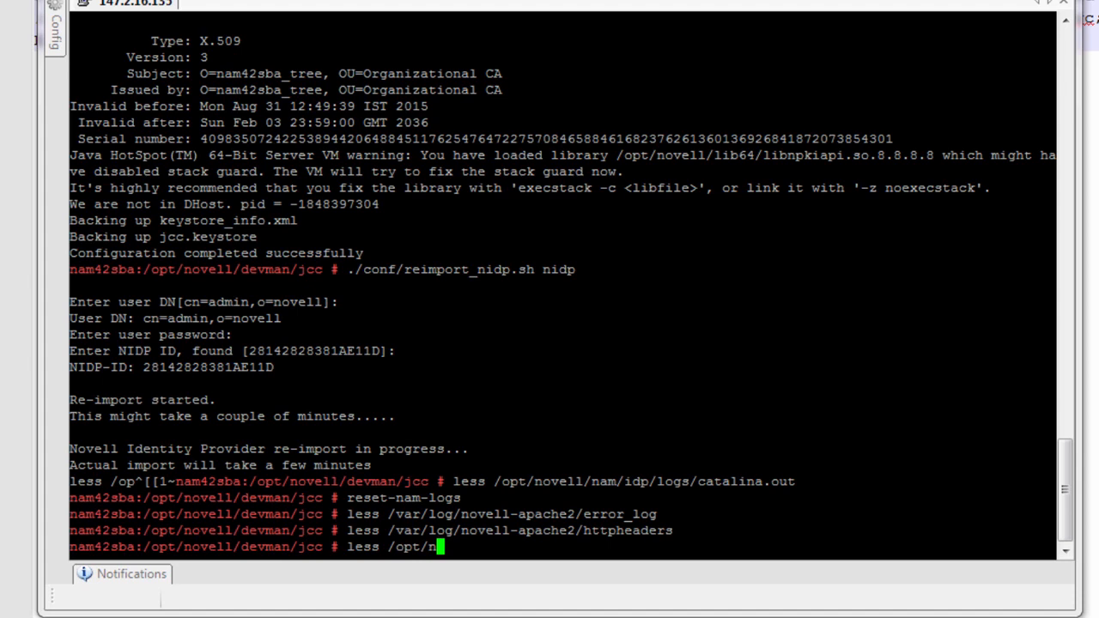
Reopen catalina.out from the gateway's /opt/novell/nam/mag/logs folder instead of the idp logs
{"action": "key", "text": "Page_Up"}
{"action": "key", "text": "Right"}
{"action": "key", "text": "Right"}
{"action": "key", "text": "Right"}
{"action": "key", "text": "Right"}
{"action": "key", "text": "Right"}
{"action": "key", "text": "Right"}
{"action": "key", "text": "Right"}
{"action": "key", "text": "Right"}
{"action": "key", "text": "Right"}
{"action": "key", "text": "Right"}
{"action": "key", "text": "Right"}
{"action": "key", "text": "Right"}
{"action": "key", "text": "Right"}
{"action": "key", "text": "BackSpace"}
{"action": "key", "text": "BackSpace"}
{"action": "key", "text": "BackSpace"}
{"action": "key", "text": "BackSpace"}
{"action": "type", "text": "/mag"}
{"action": "key", "text": "Return"}
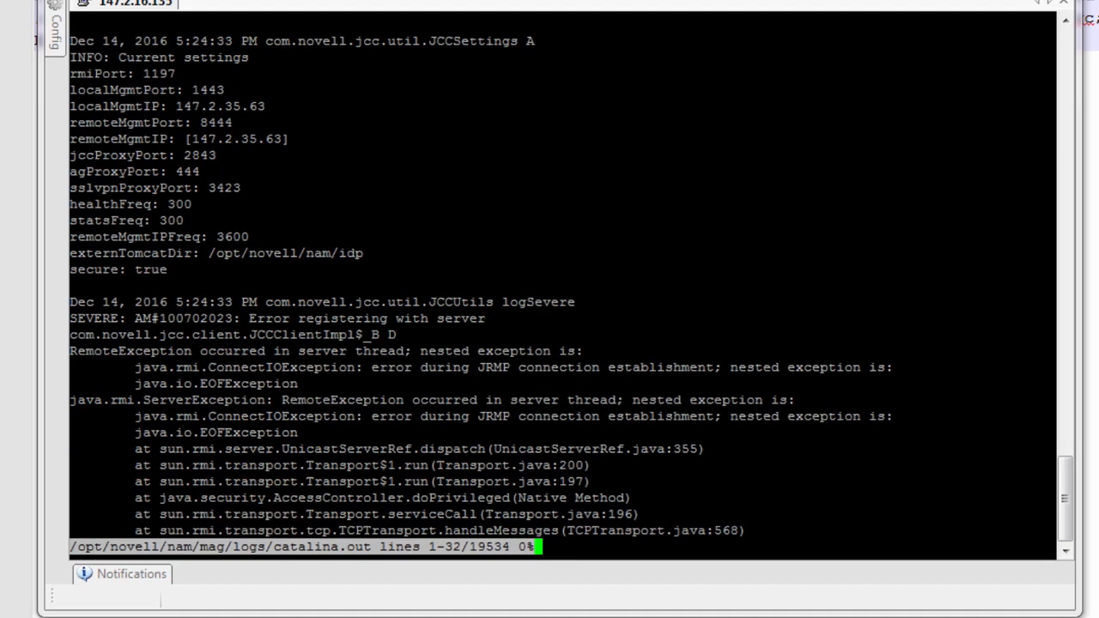
Search catalina.out for GetAttr, jump to the log end, and start a backward search for 23268
{"action": "key", "text": "slash"}
{"action": "type", "text": "GetAttr"}
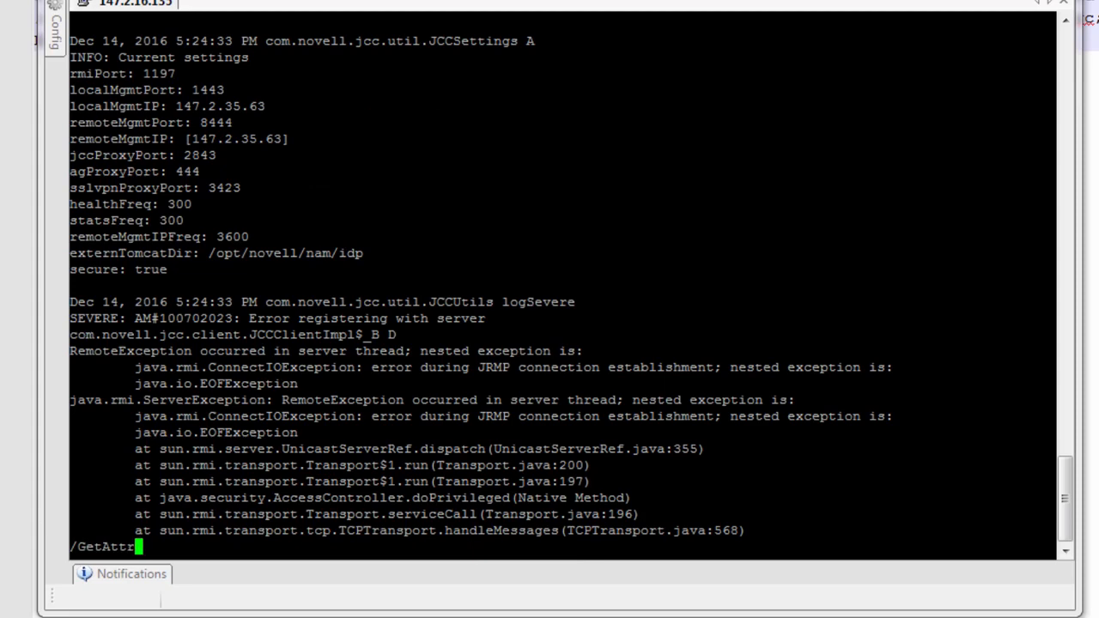
{"action": "key", "text": "Return"}
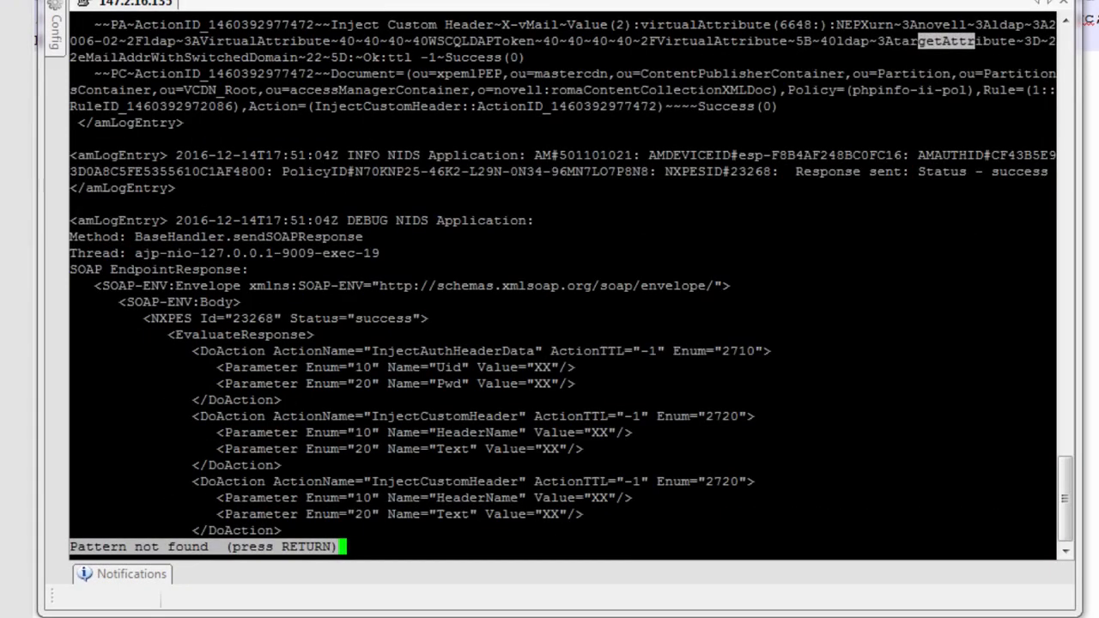
{"action": "key", "text": "shift+g"}
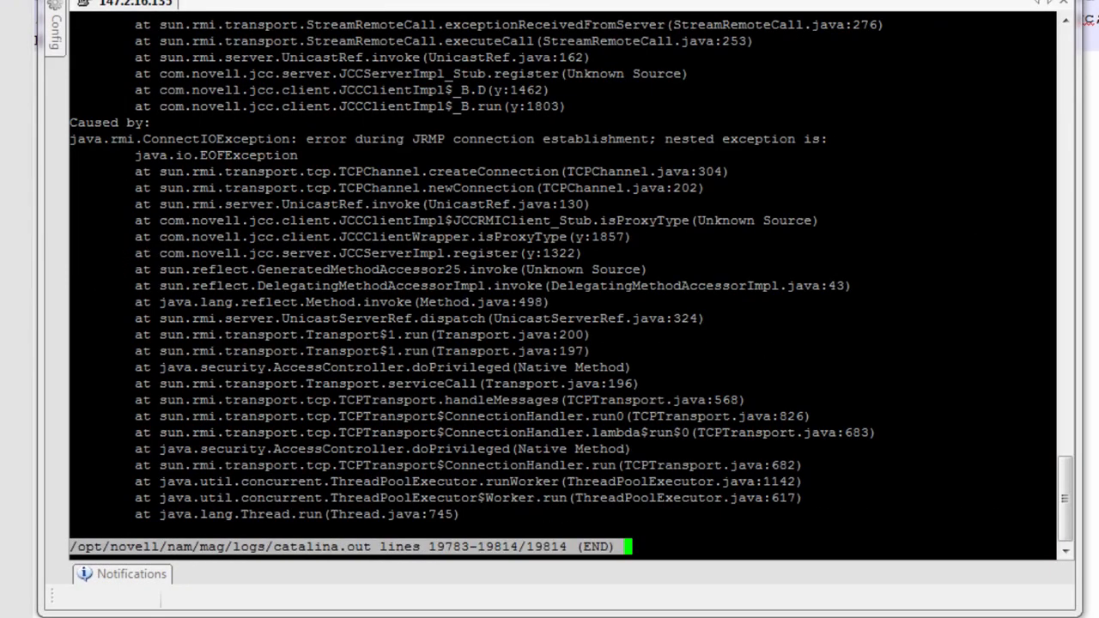
{"action": "key", "text": "question"}
{"action": "key", "text": "Up"}
{"action": "key", "text": "Up"}
{"action": "key", "text": "Up"}
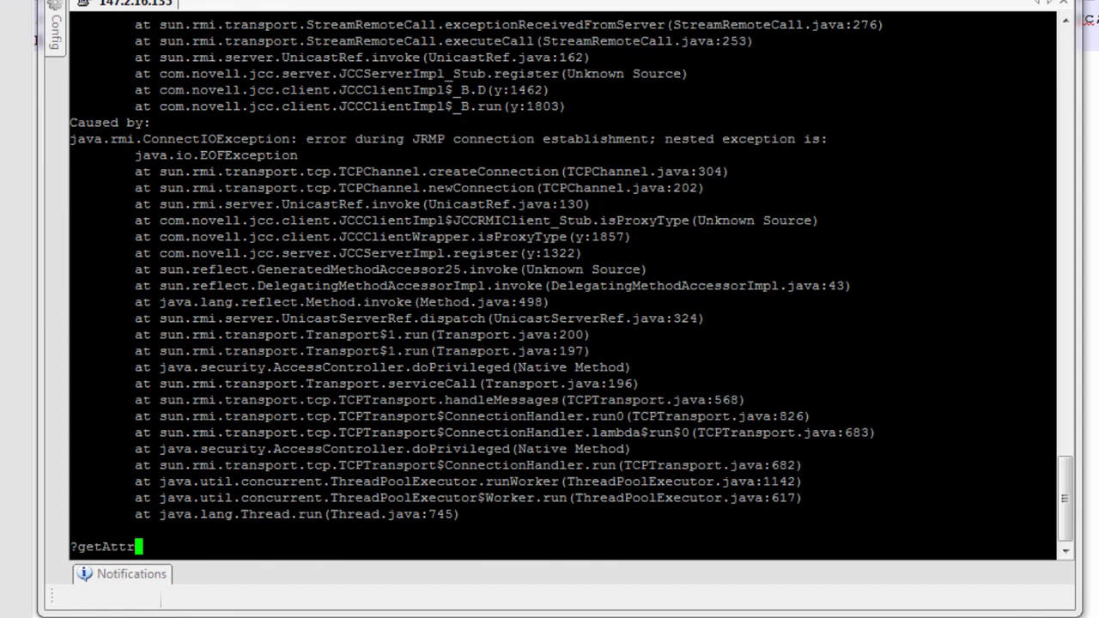
{"action": "key", "text": "Up"}
{"action": "key", "text": "Up"}
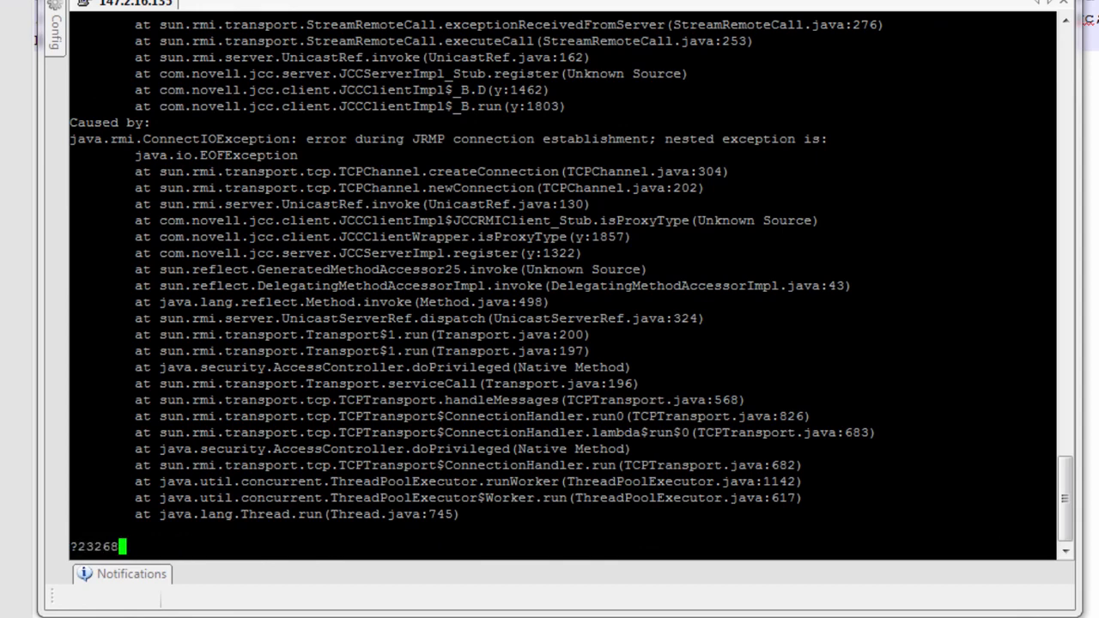
Step back through 23268 matches to the AGIdentityInjection trace showing X-Title and X-RiskScore header injection
{"action": "key", "text": "Return"}
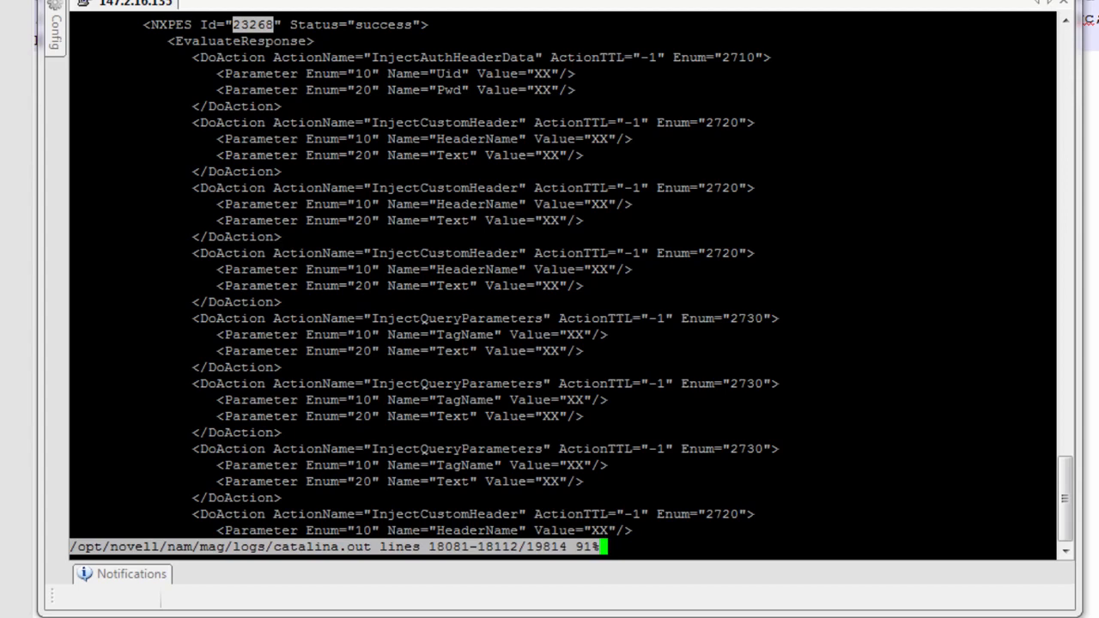
{"action": "key", "text": "Down"}
{"action": "key", "text": "Down"}
{"action": "key", "text": "Up"}
{"action": "key", "text": "Up"}
{"action": "key", "text": "Up"}
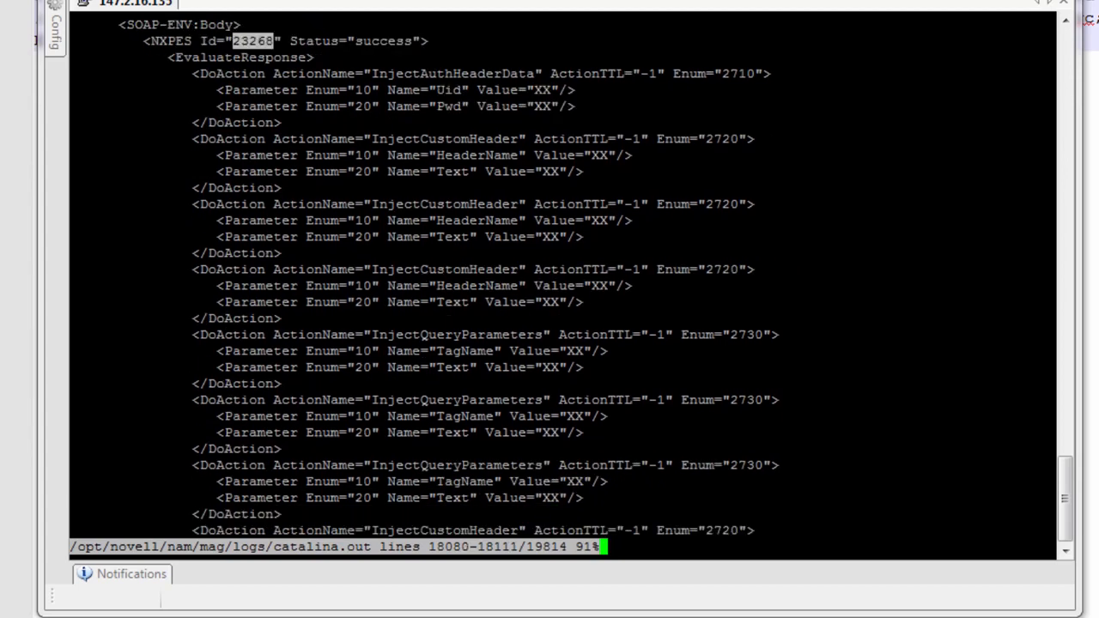
{"action": "key", "text": "Down"}
{"action": "key", "text": "n"}
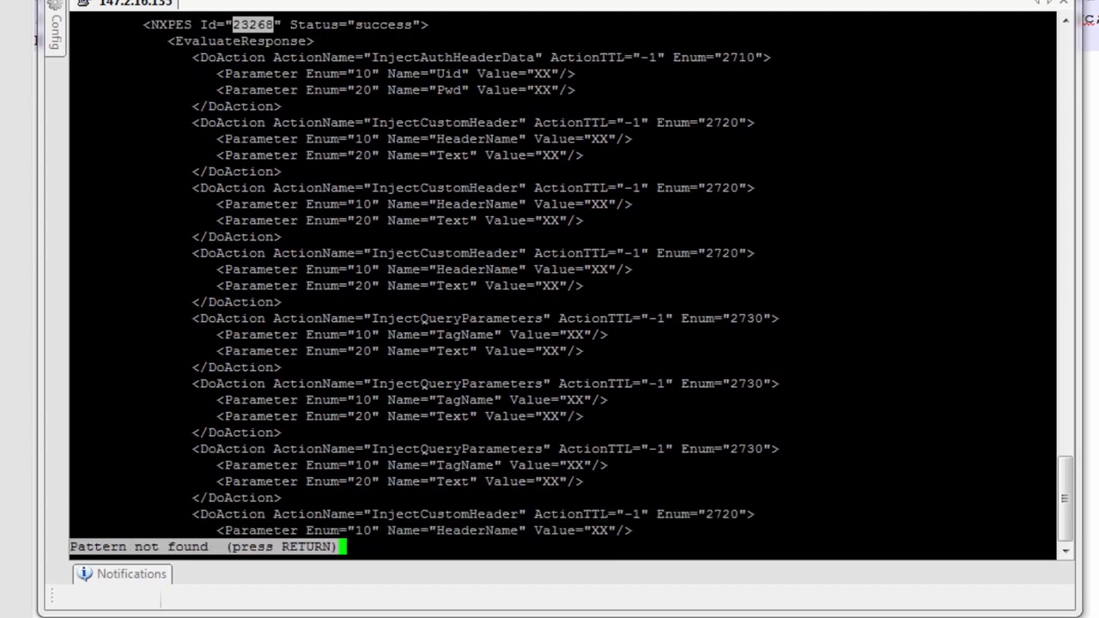
{"action": "key", "text": "shift+n"}
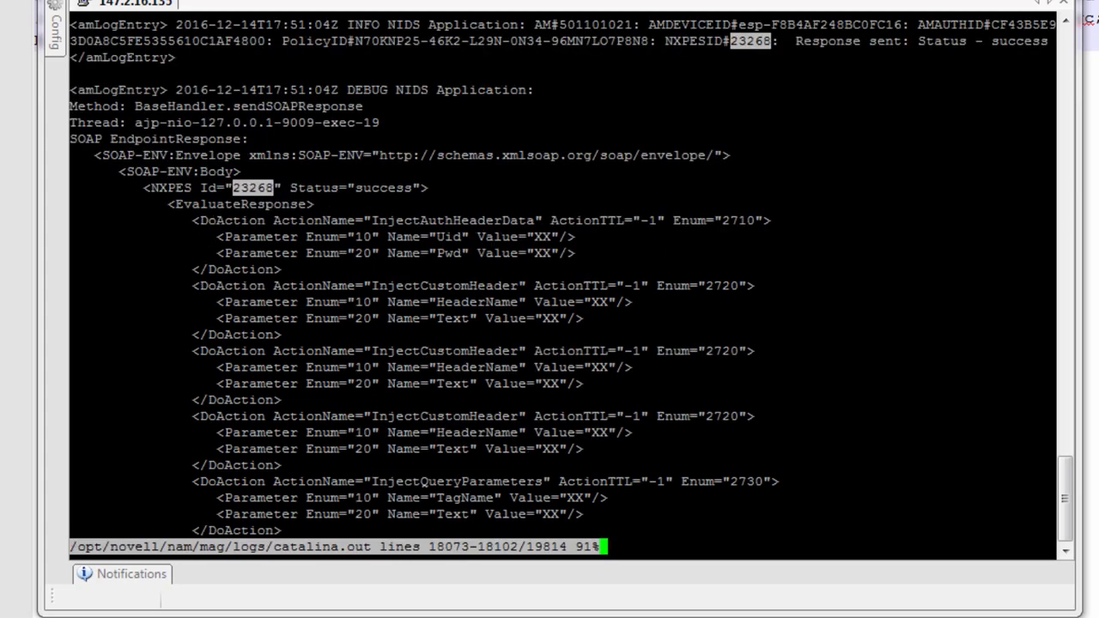
{"action": "key", "text": "shift+n"}
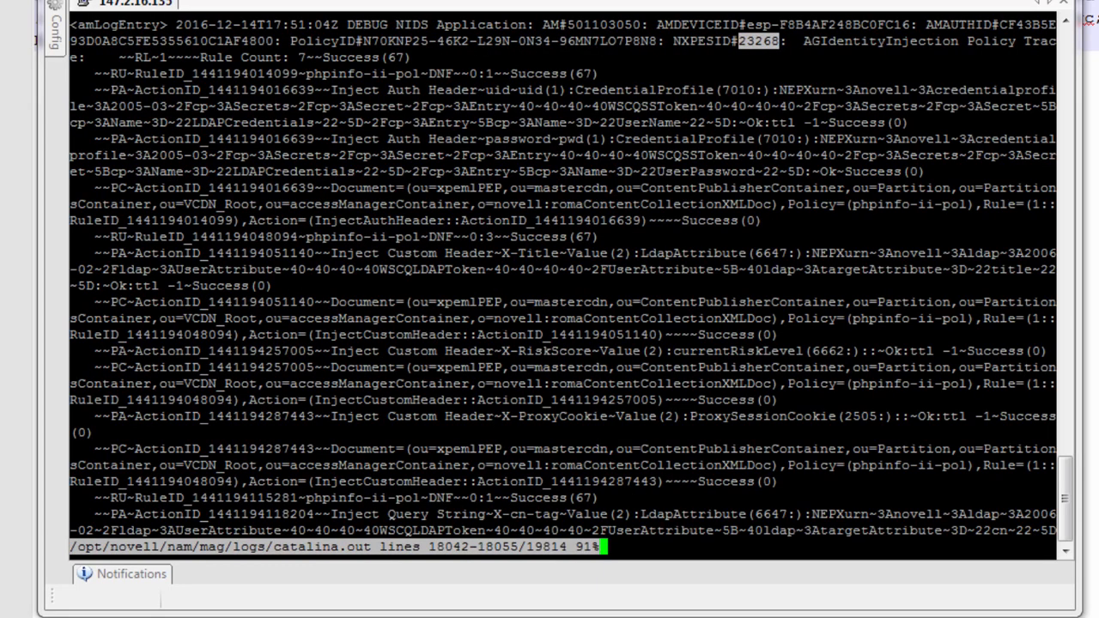
{"action": "key", "text": "shift+n"}
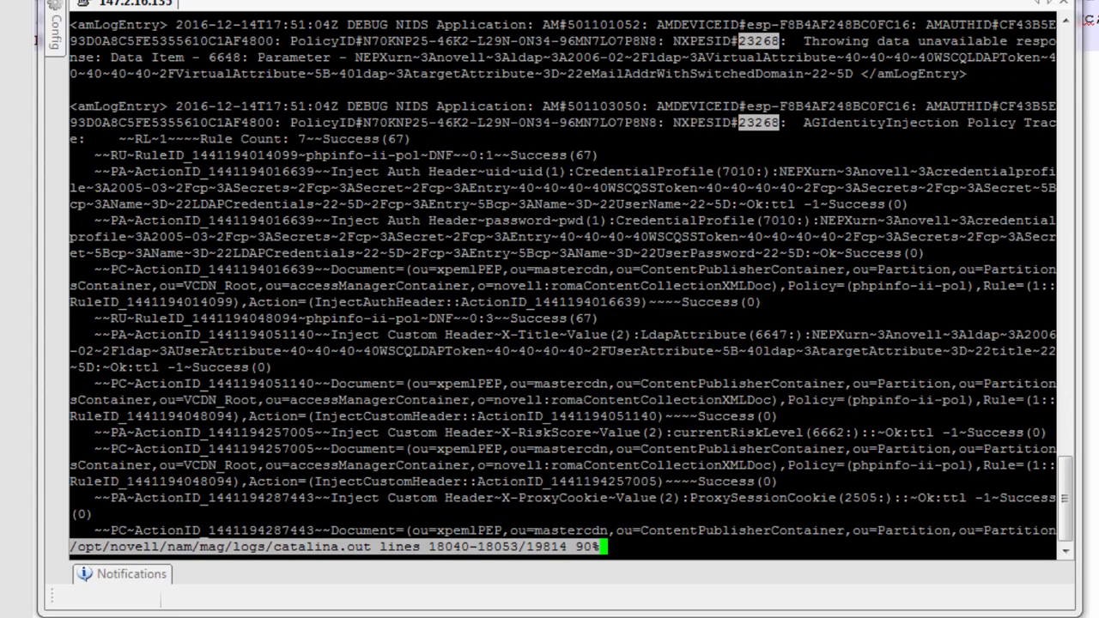
{"action": "key", "text": "shift+n"}
{"action": "key", "text": "shift+n"}
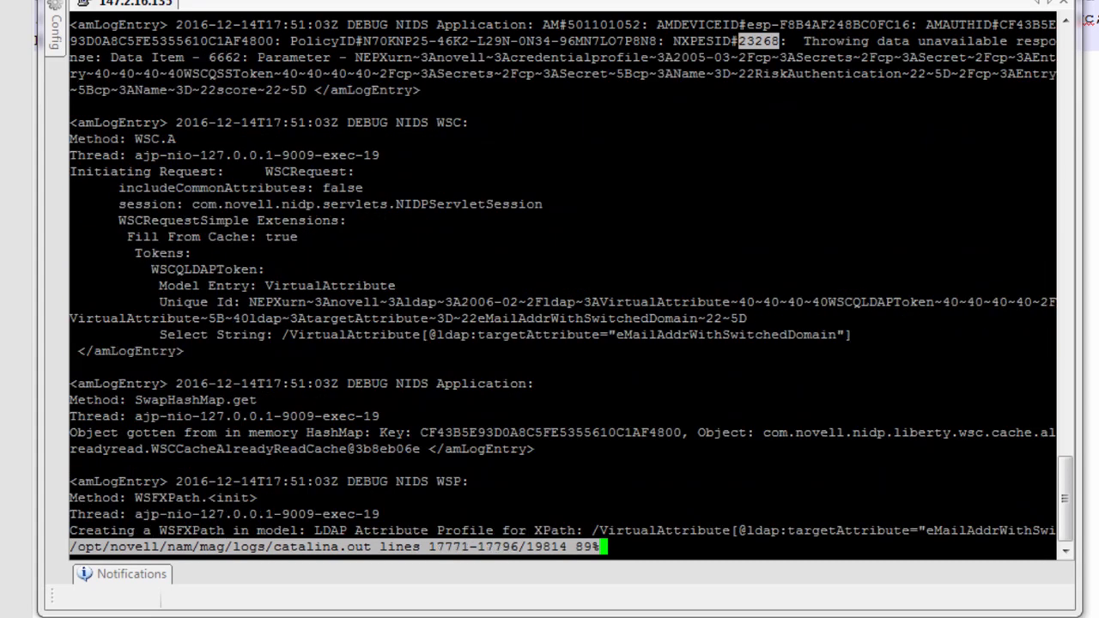